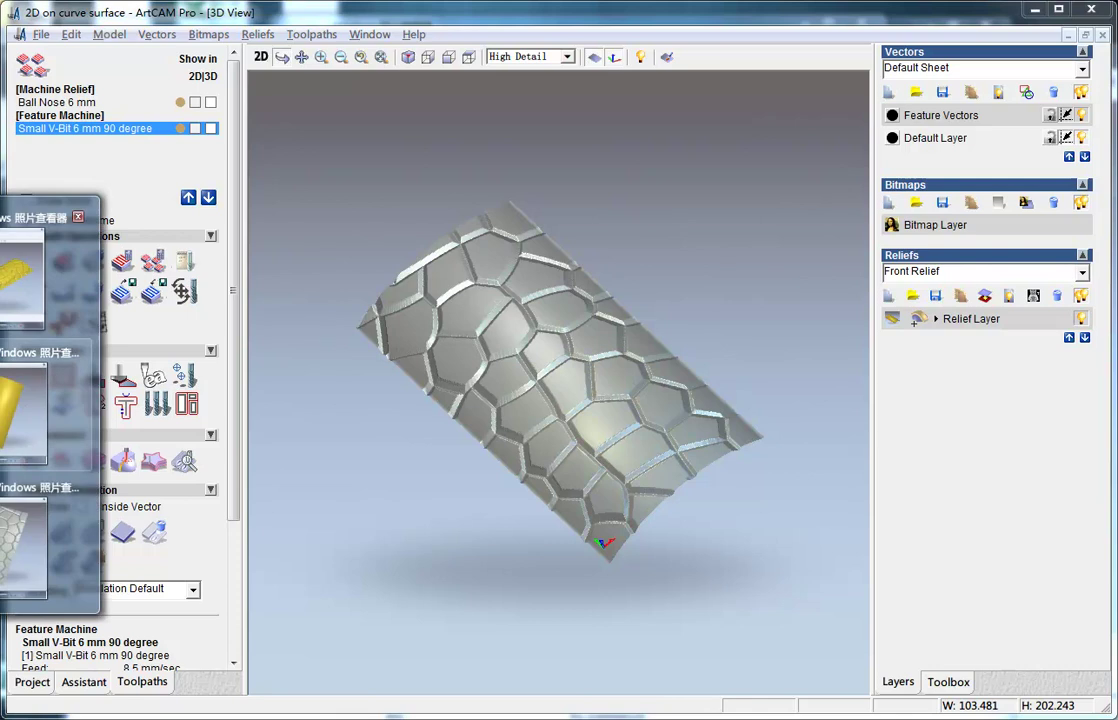
Open 1.jpg, Snap1.jpg and Snap2.jpg in Windows Photo Viewer, leaving Snap1.jpg in front.
click(90, 260)
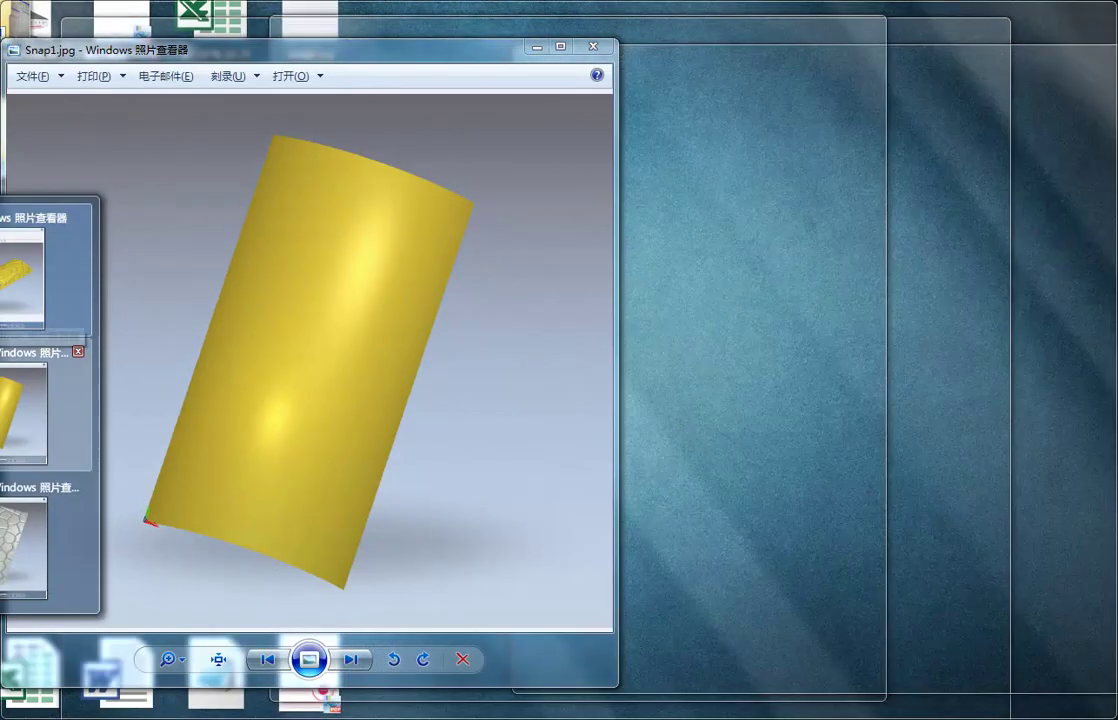
click(52, 330)
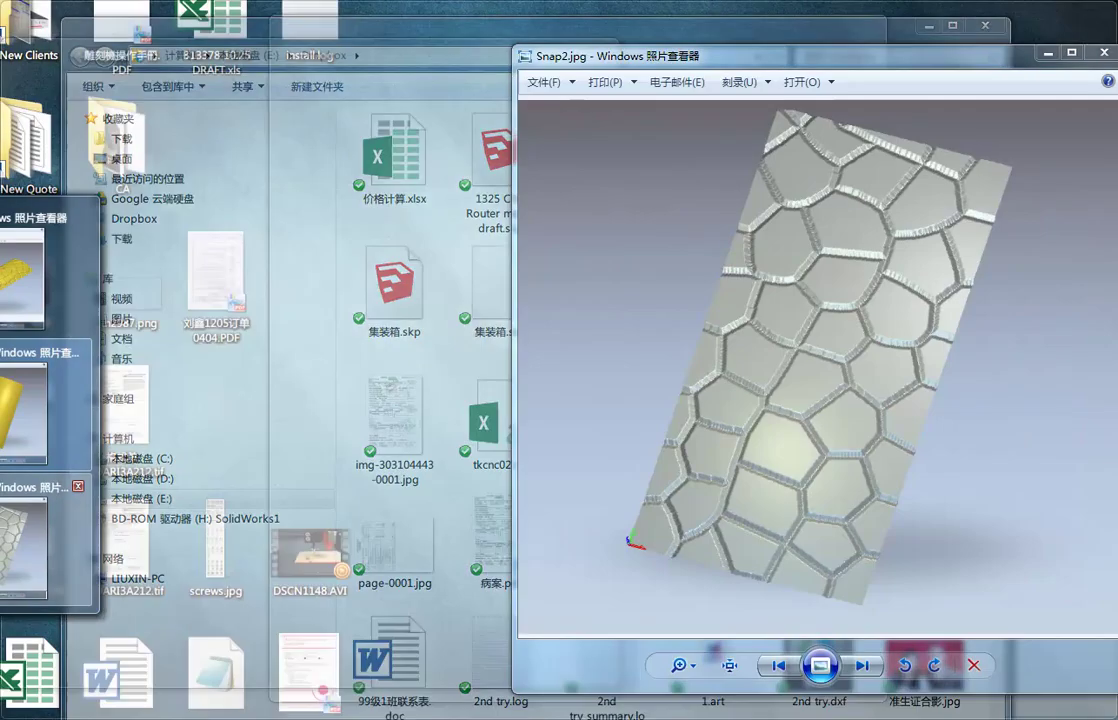
click(45, 505)
click(335, 55)
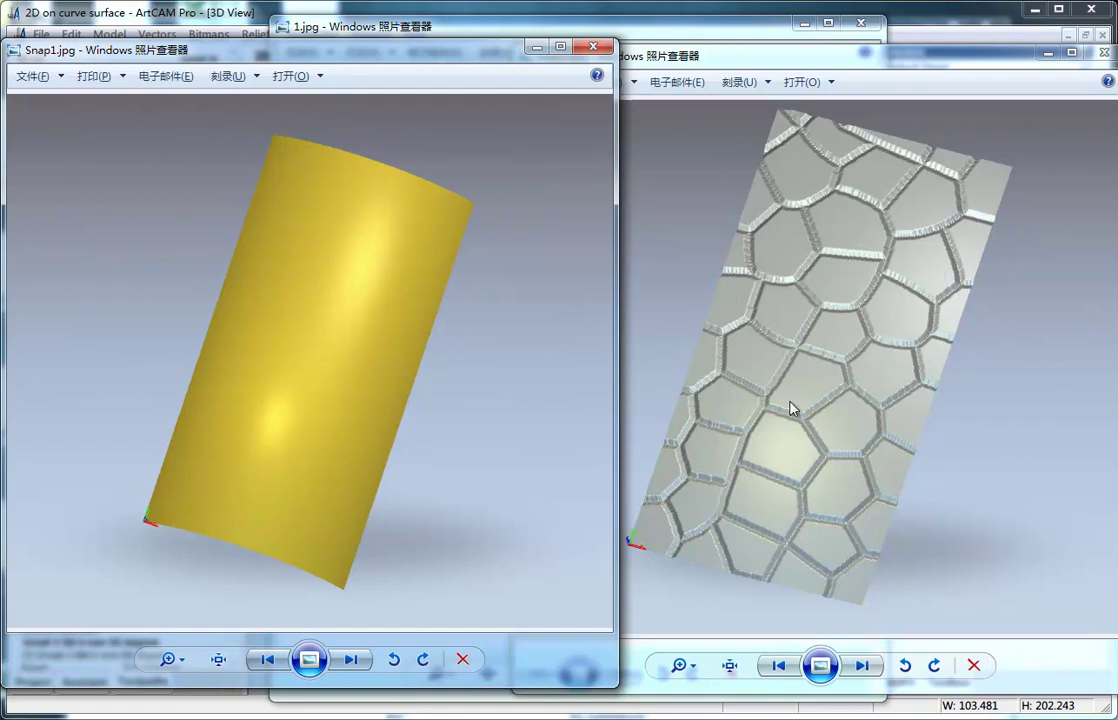
Zoom in and out on the 1.jpg cellular-surface render, then clear the viewers to reveal ArtCAM.
click(513, 30)
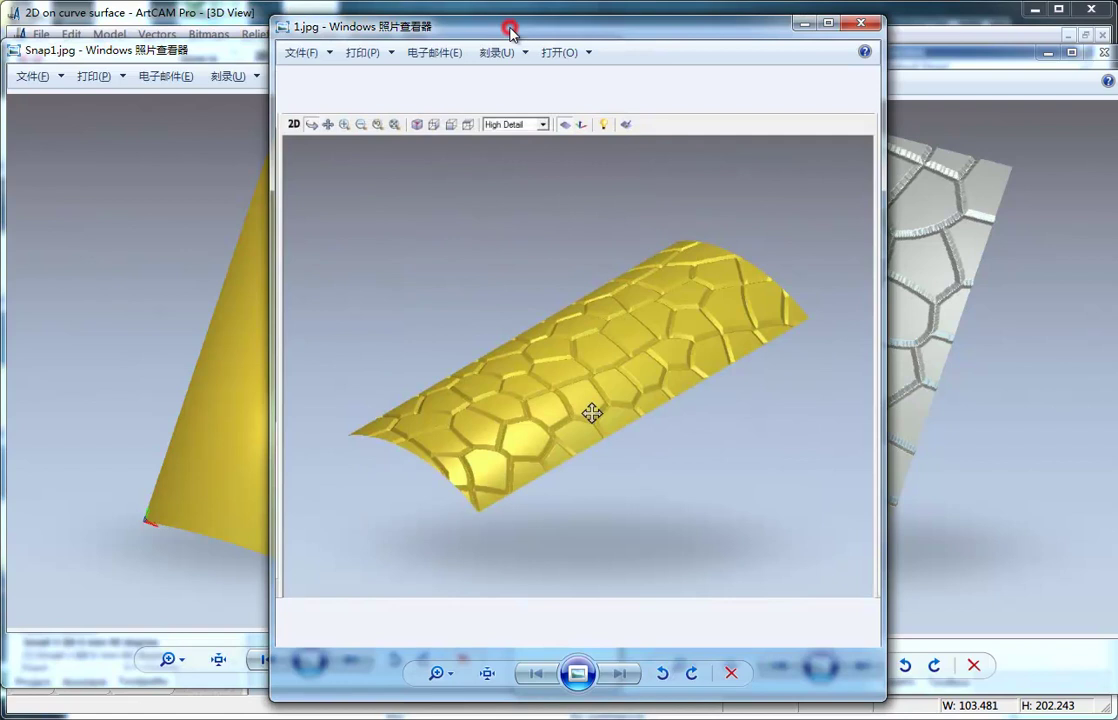
scroll(500, 442, up, 2)
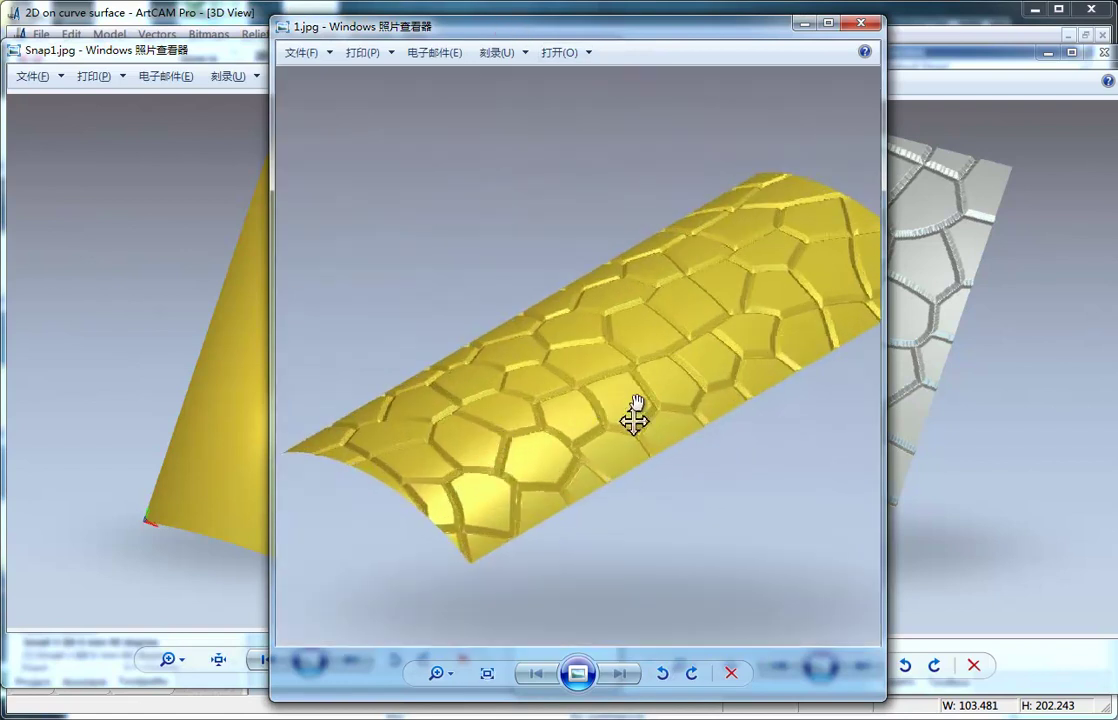
scroll(637, 412, down, 2)
click(382, 488)
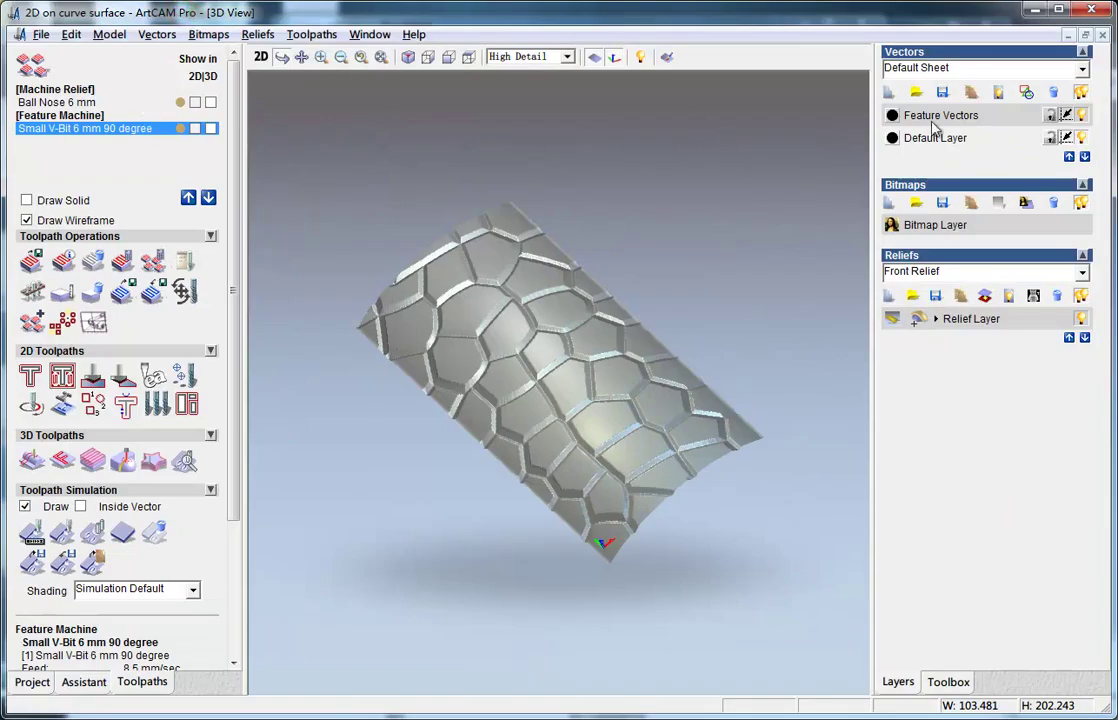
Discard the curved-surface model and create a new model 200 mm wide by 100 mm high.
click(261, 58)
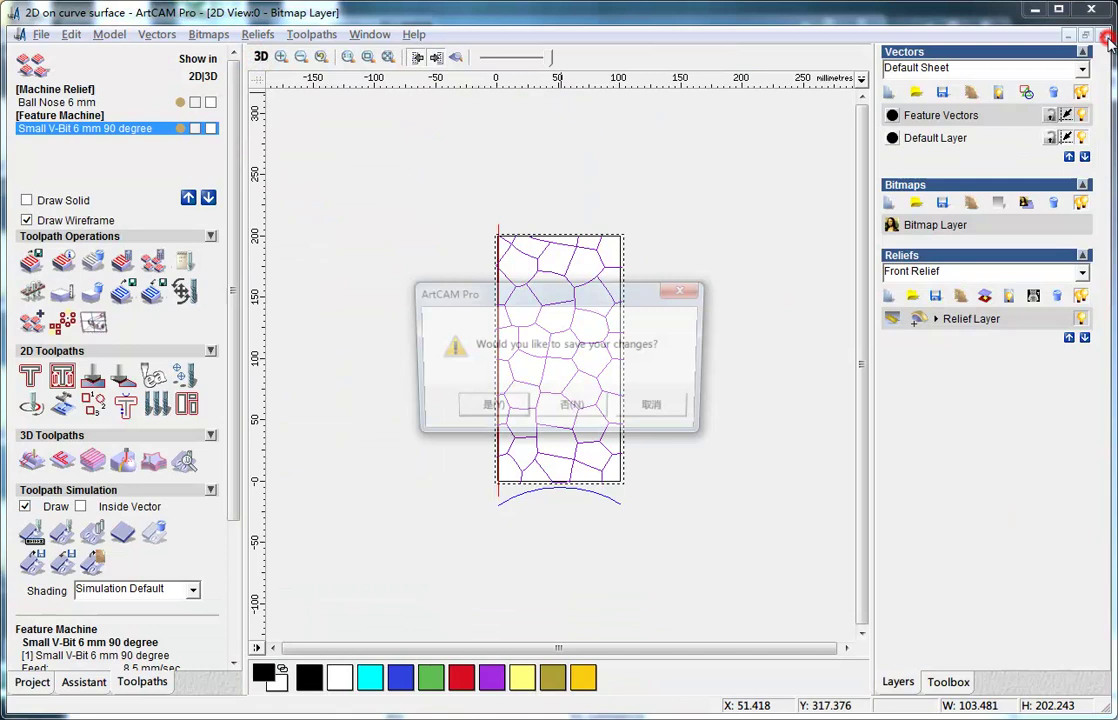
click(576, 411)
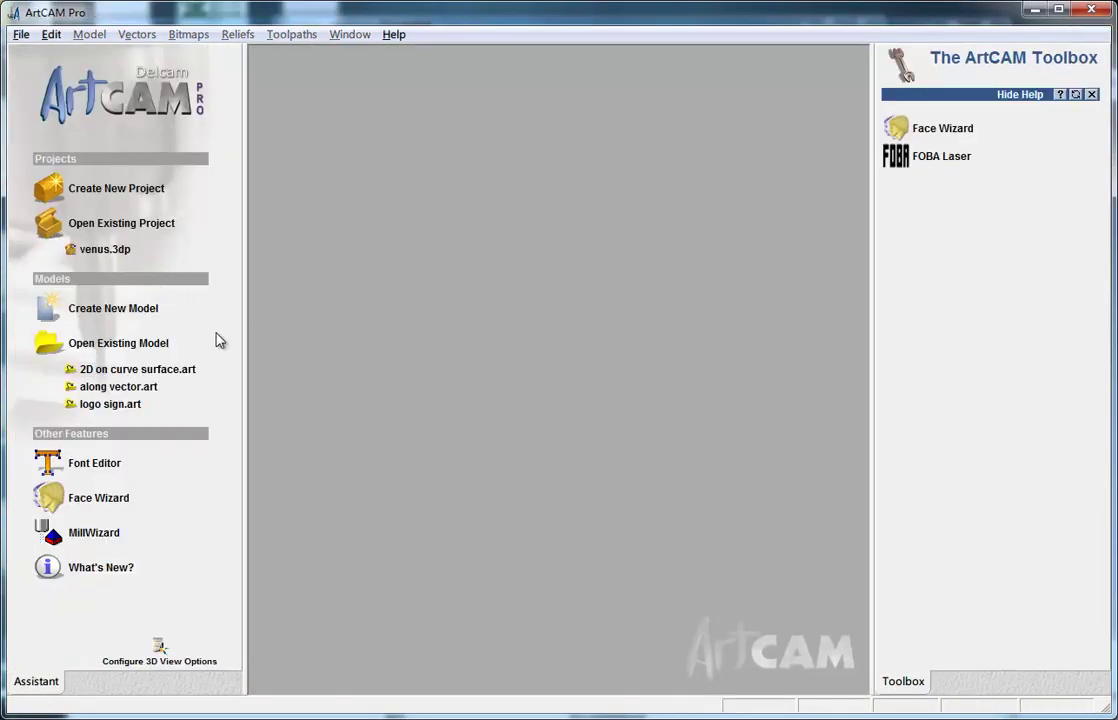
click(113, 308)
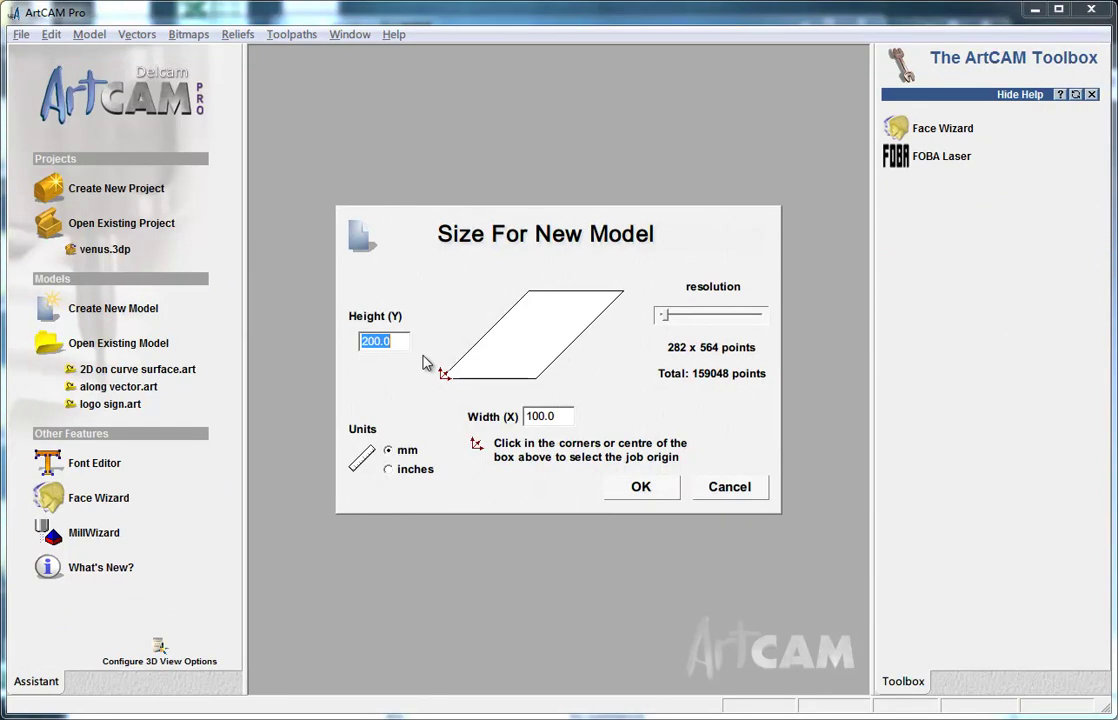
text(100)
key(Tab)
text(200)
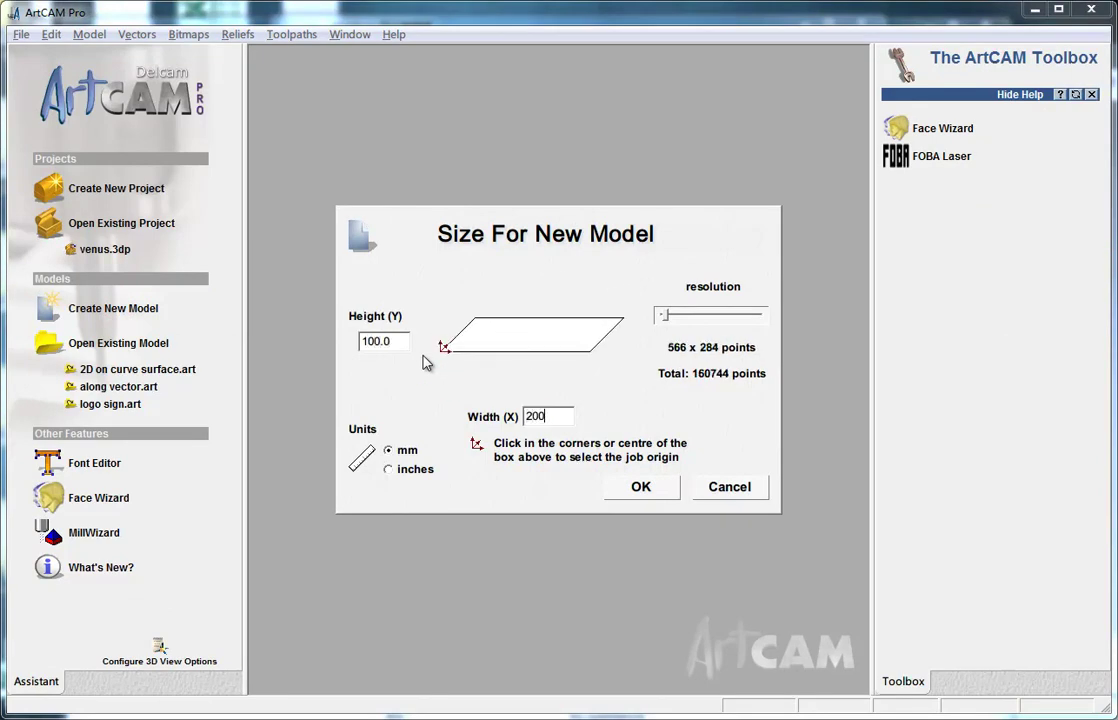
click(638, 488)
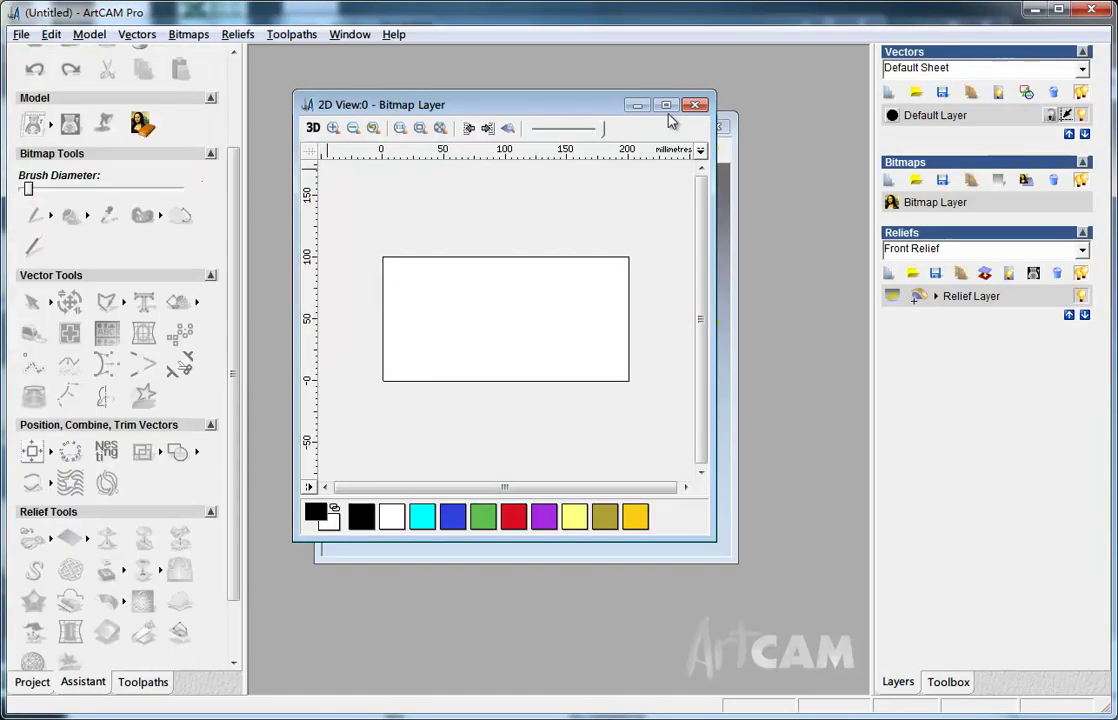
Draw a three-point arc about 170 mm wide below the sheet, crest just under the rectangle.
click(667, 105)
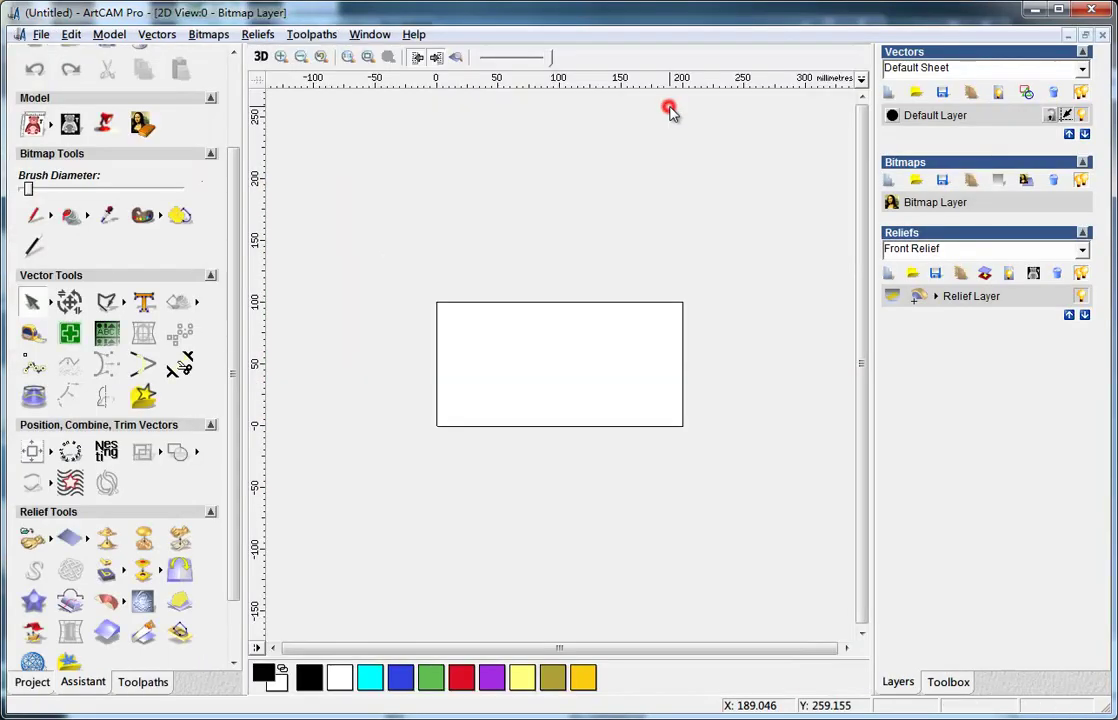
click(260, 57)
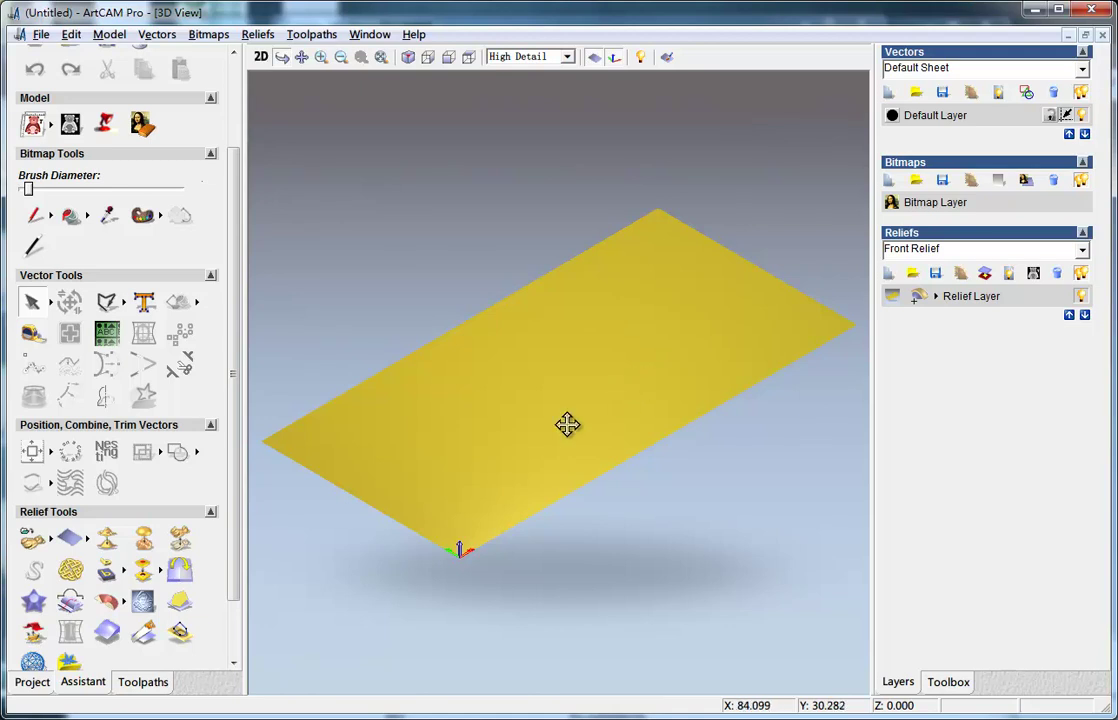
click(262, 58)
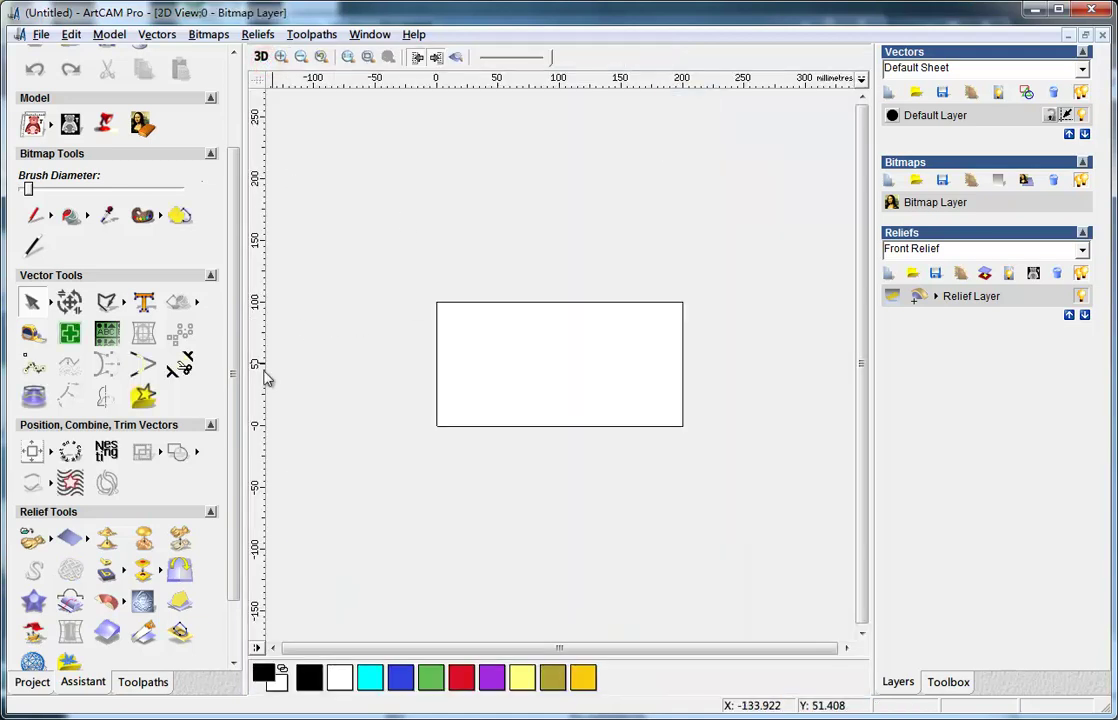
click(120, 303)
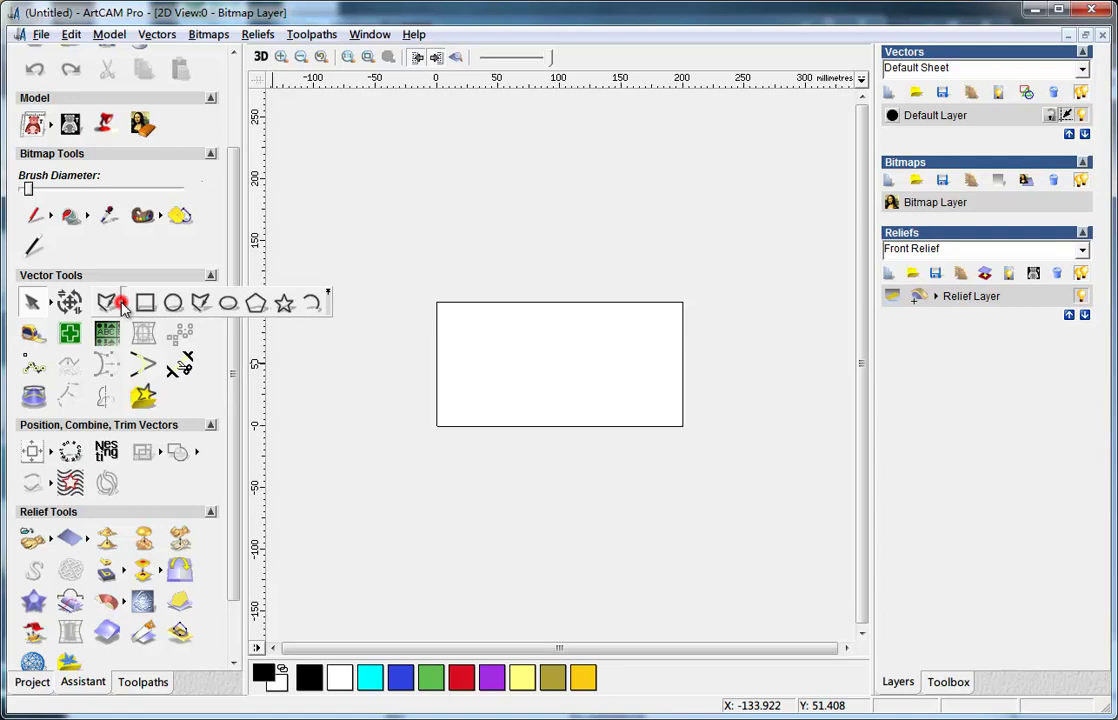
click(306, 300)
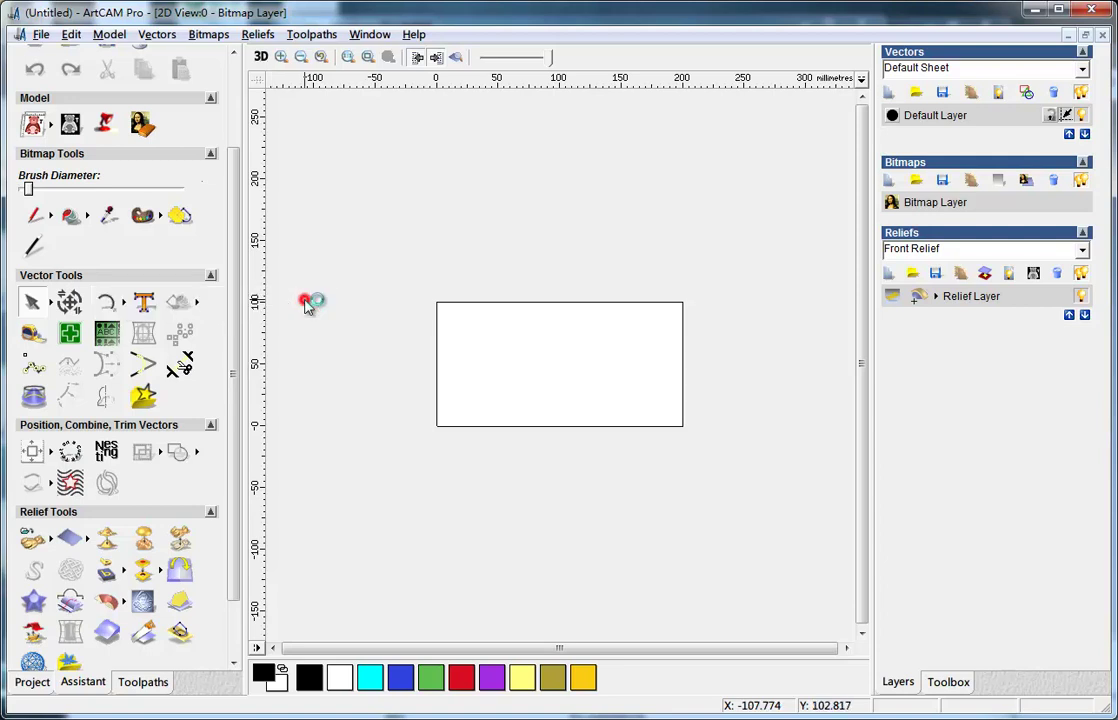
click(442, 467)
click(651, 468)
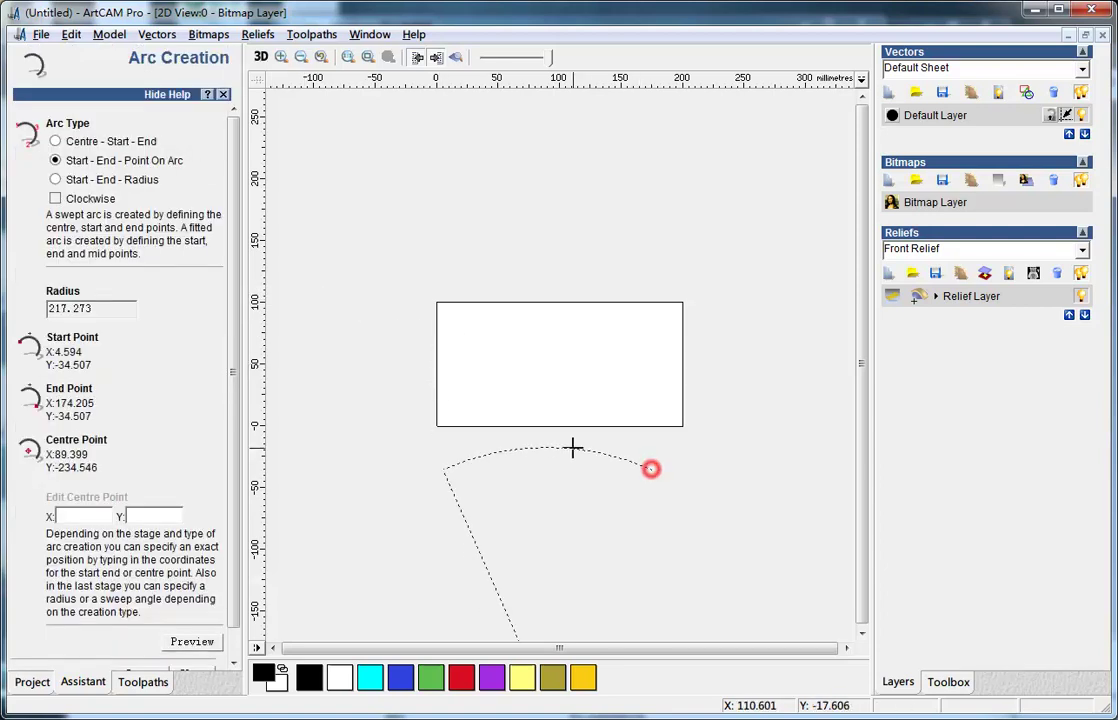
click(572, 439)
click(572, 440)
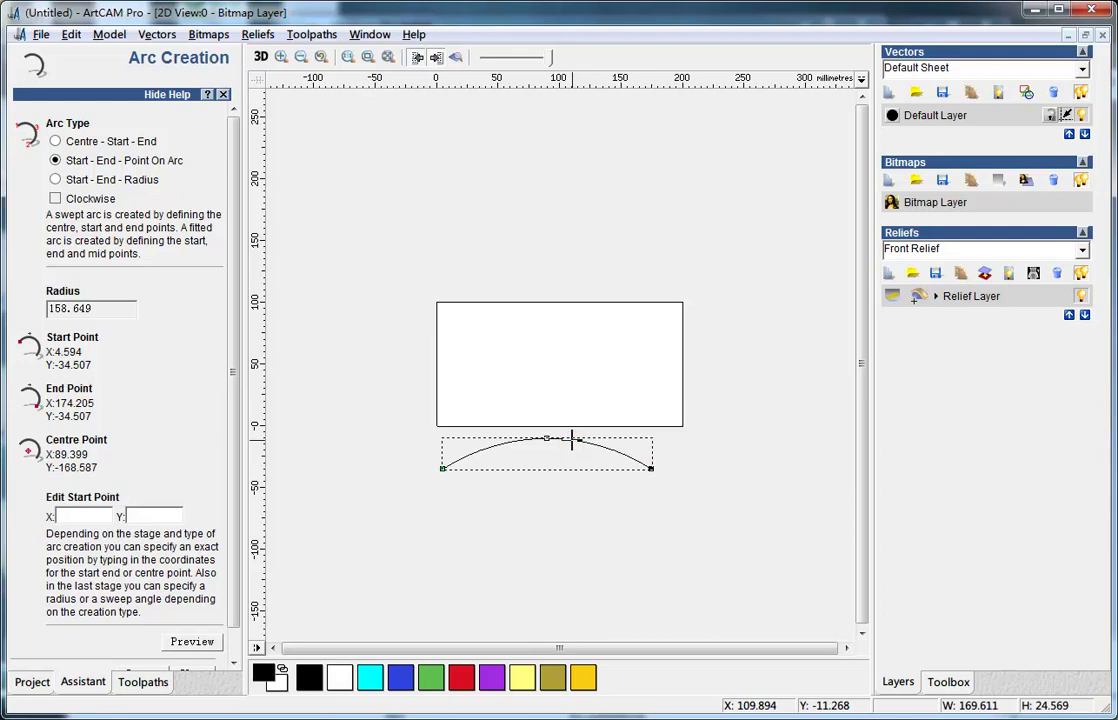
right_click(721, 440)
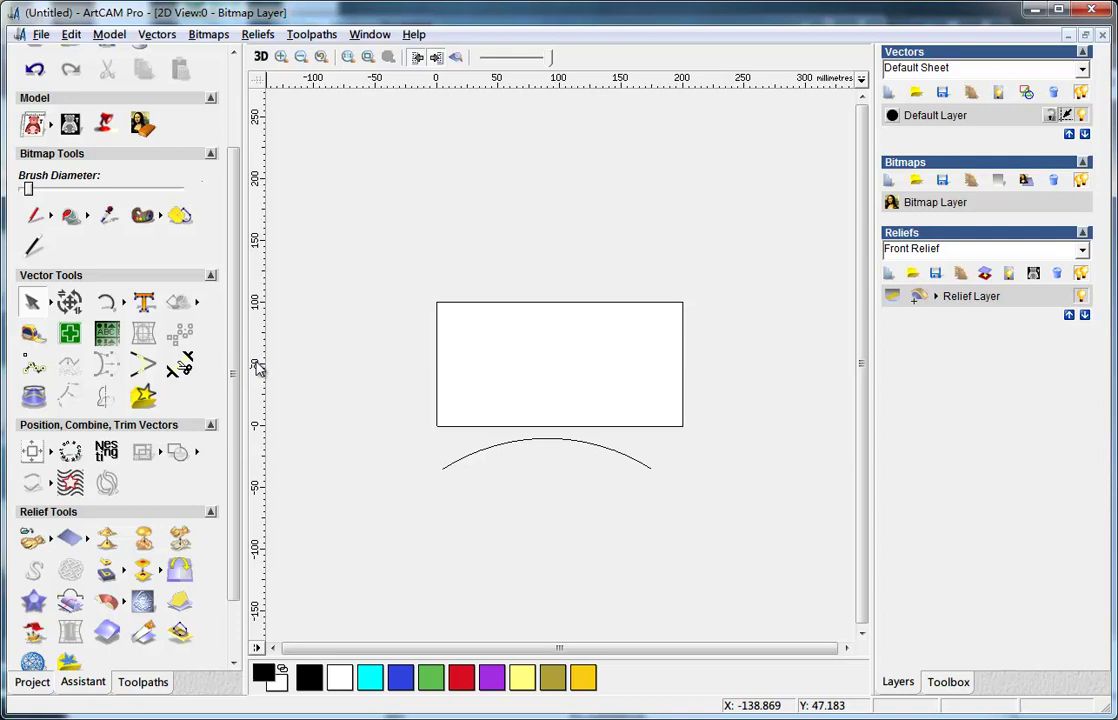
Unlink width and height and resize the arc to 100 mm wide by 15 mm high.
click(489, 448)
click(69, 301)
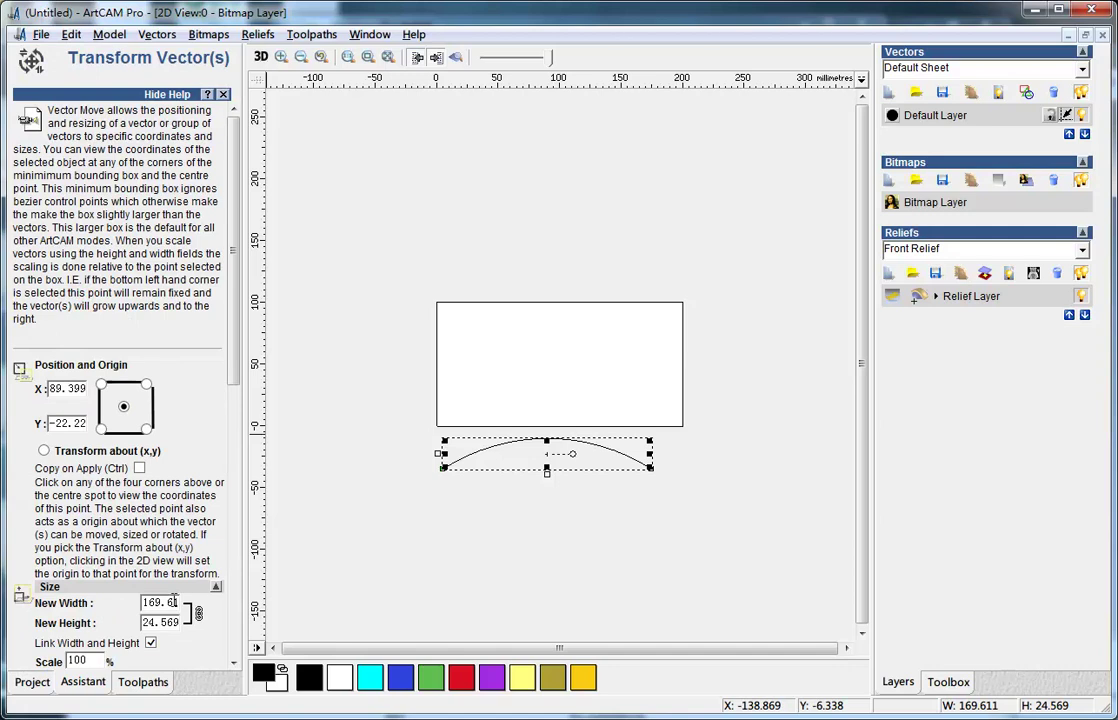
double_click(174, 602)
click(151, 644)
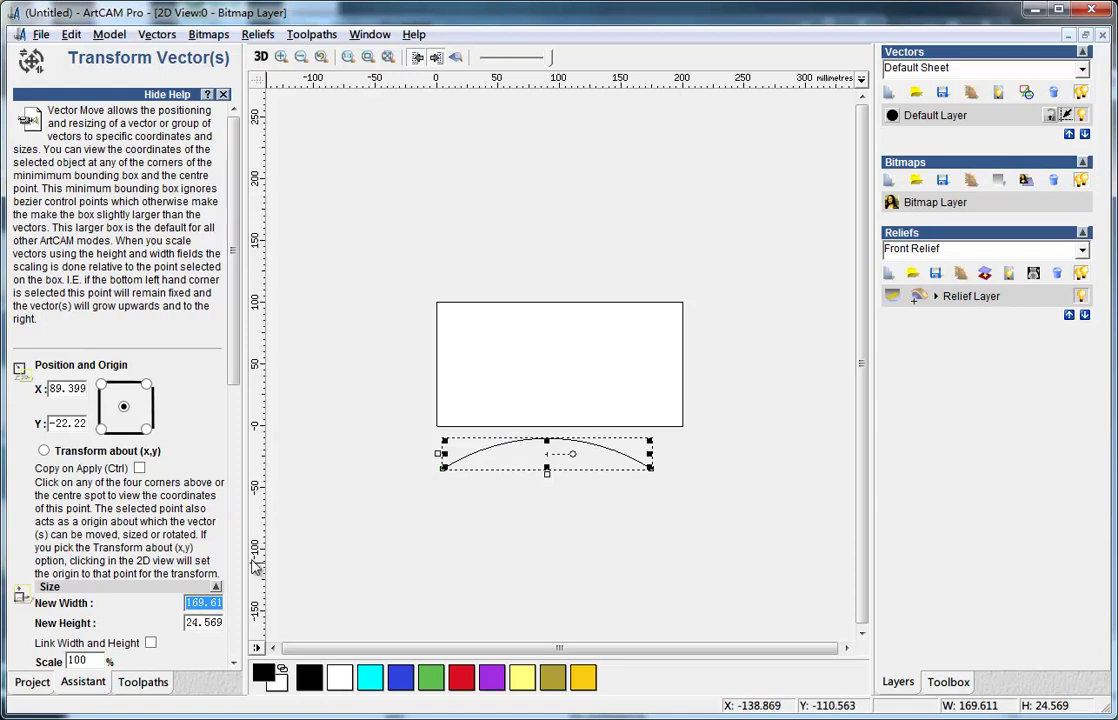
double_click(212, 602)
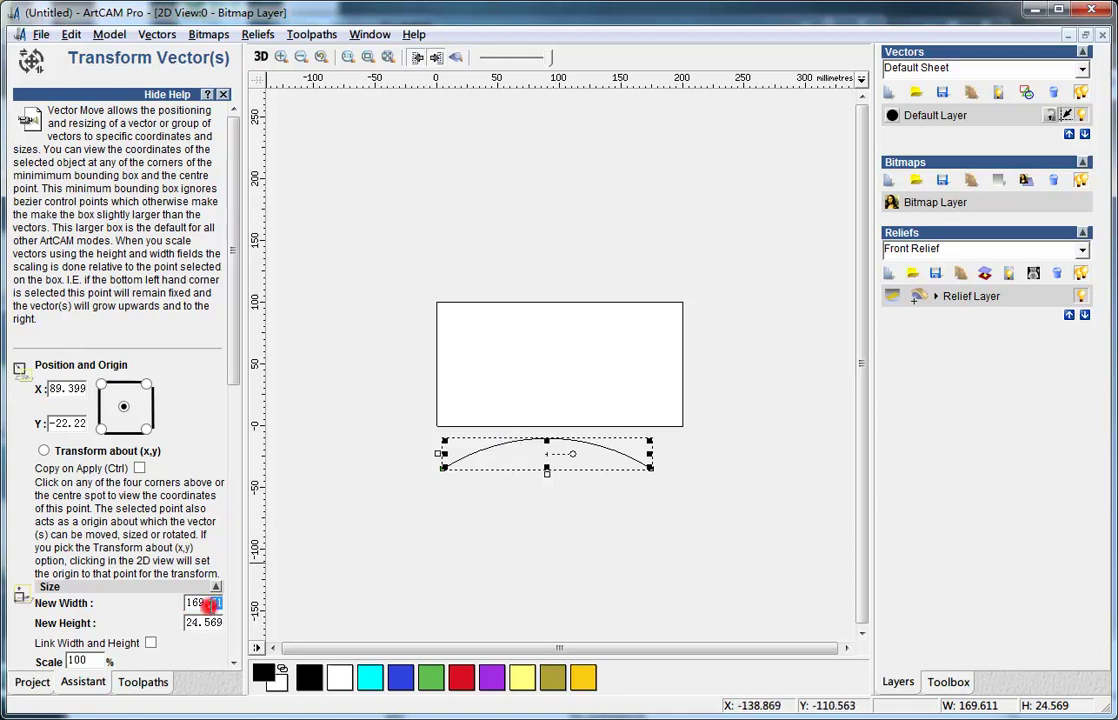
text(100)
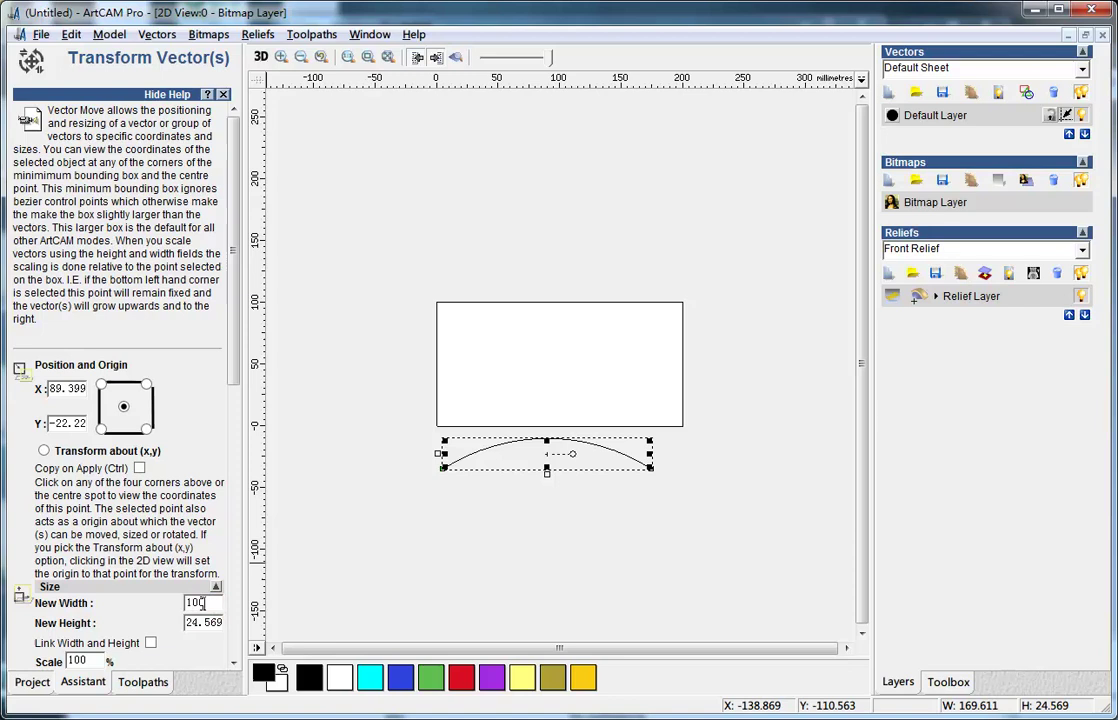
key(Tab)
text(15)
click(237, 364)
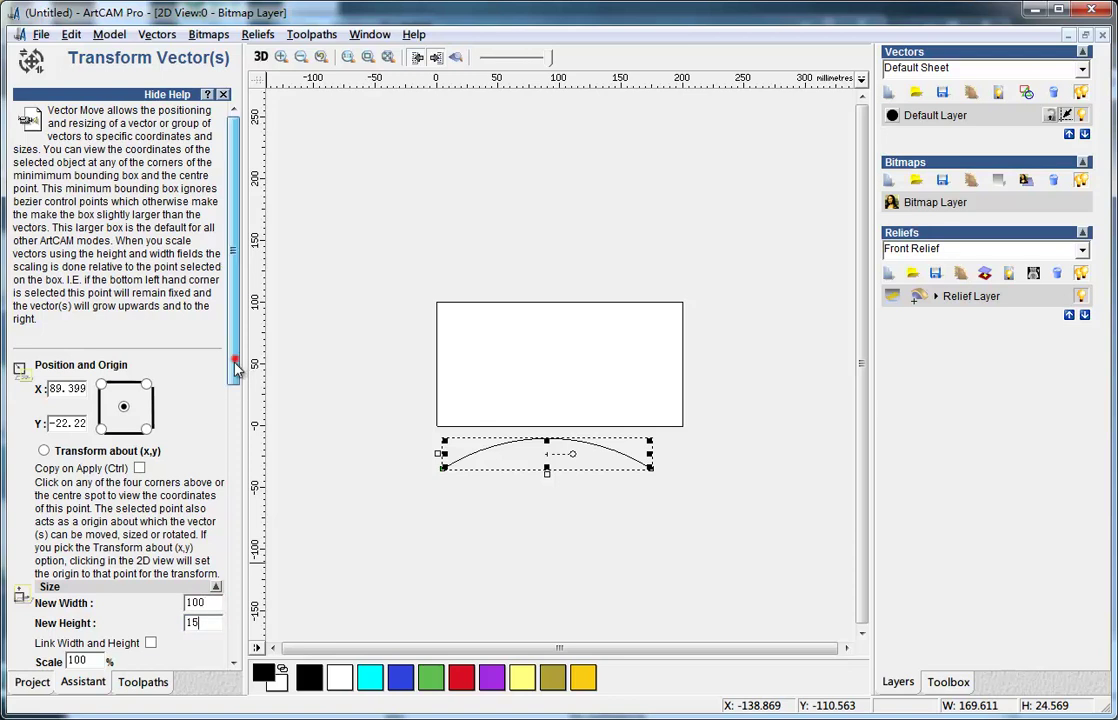
click(145, 645)
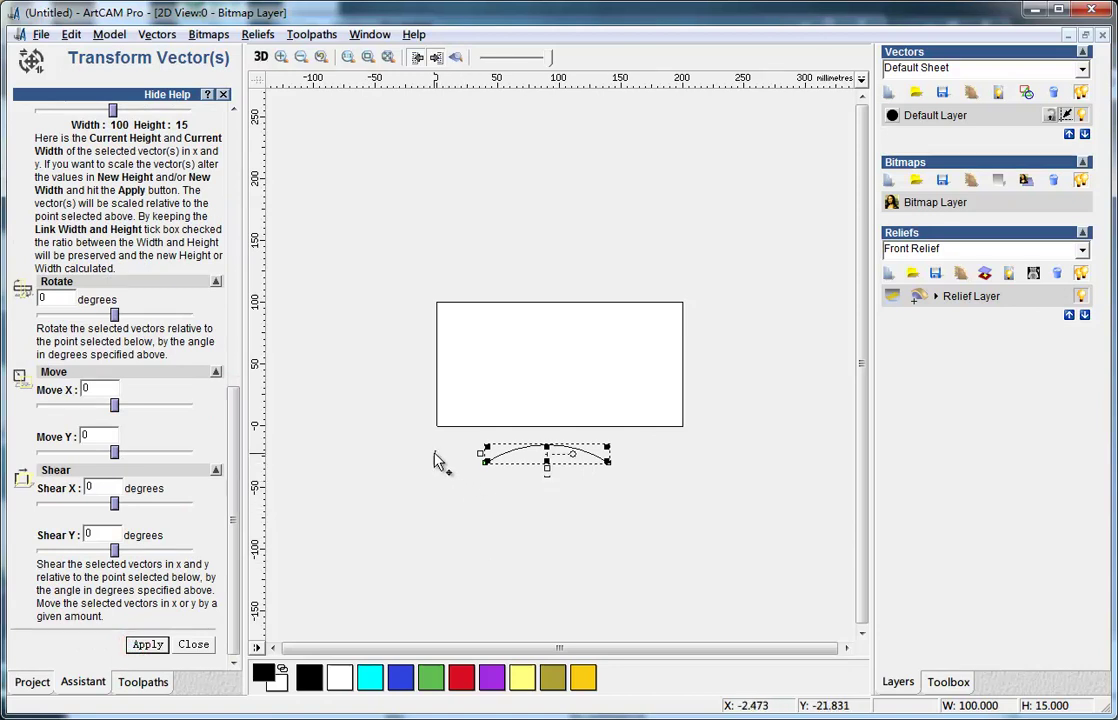
click(193, 645)
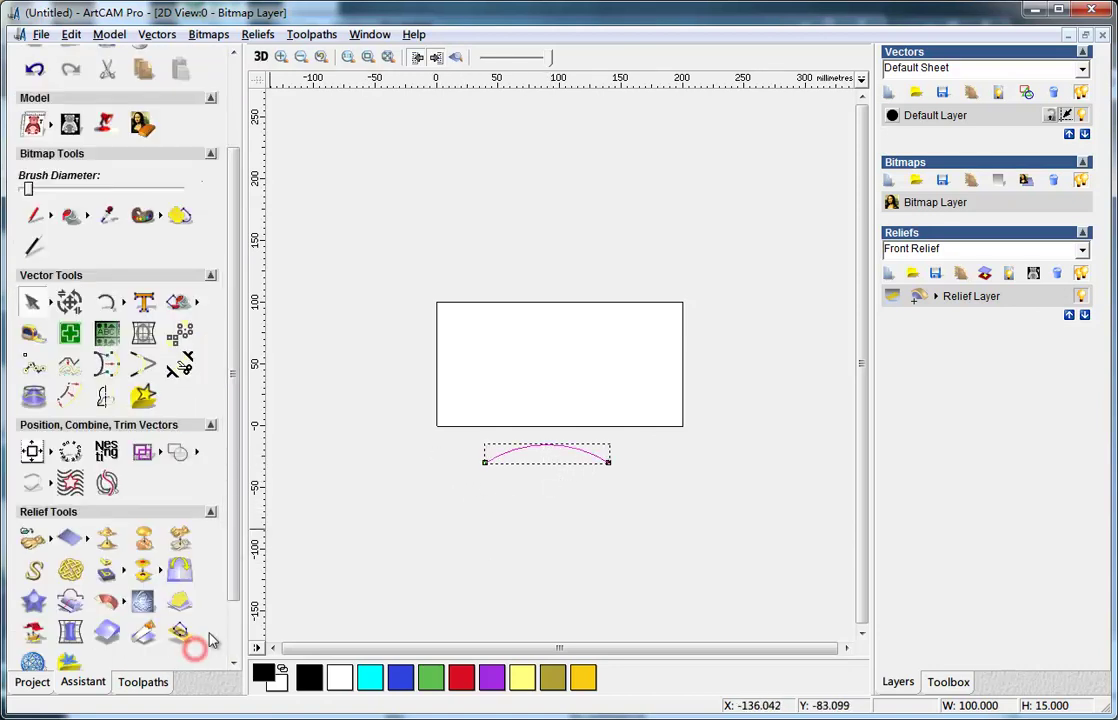
Draw a horizontal polyline about 307 mm long and drag it just above the sheet's top edge.
click(124, 301)
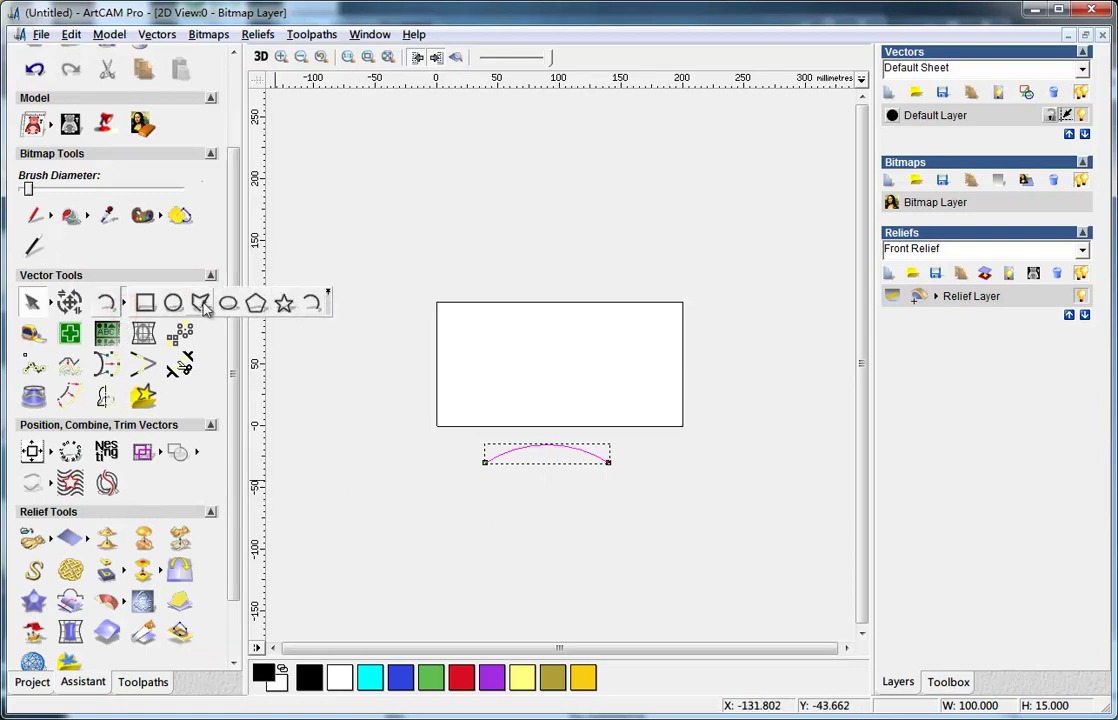
click(202, 301)
click(409, 286)
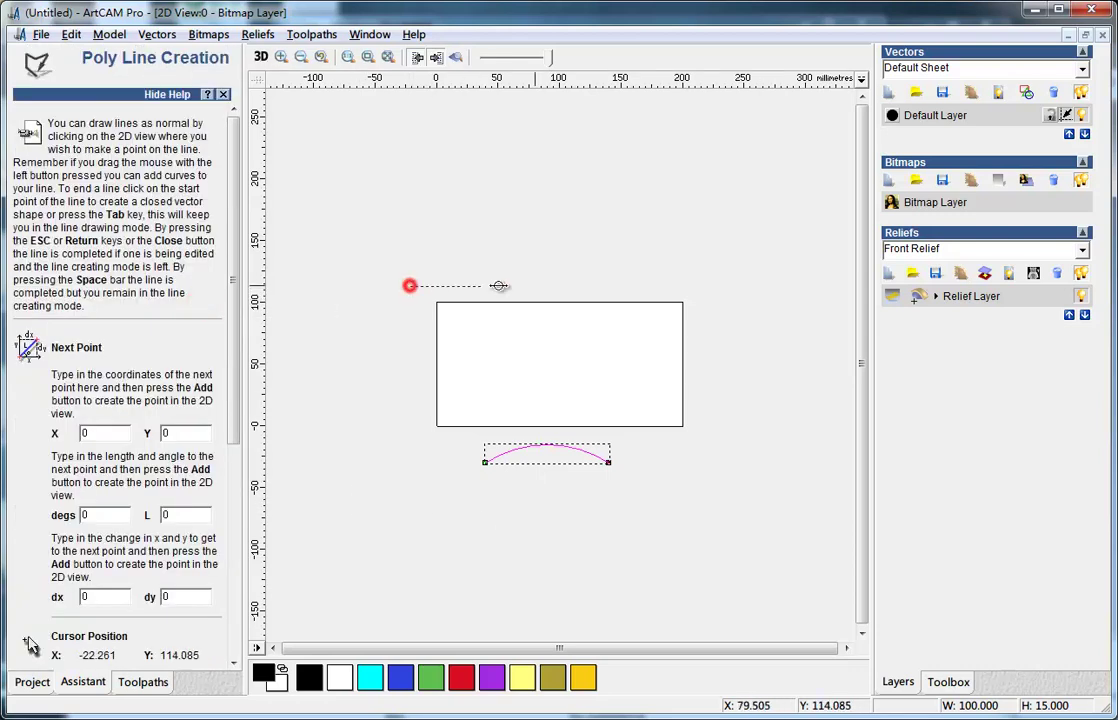
click(788, 286)
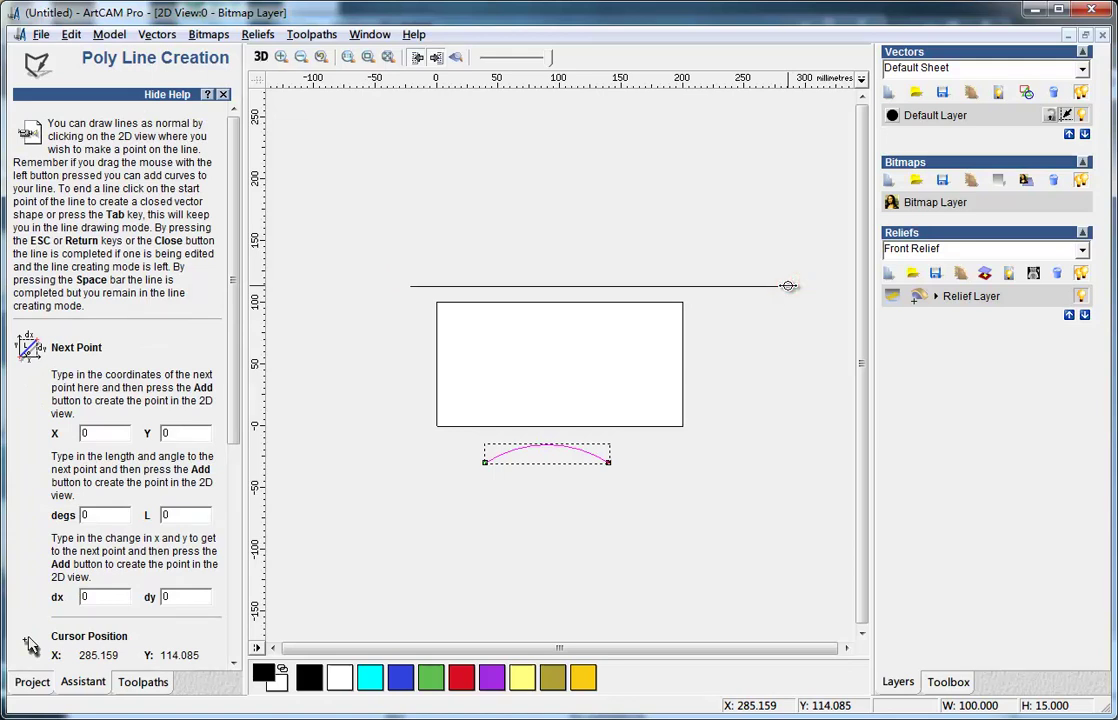
key(Escape)
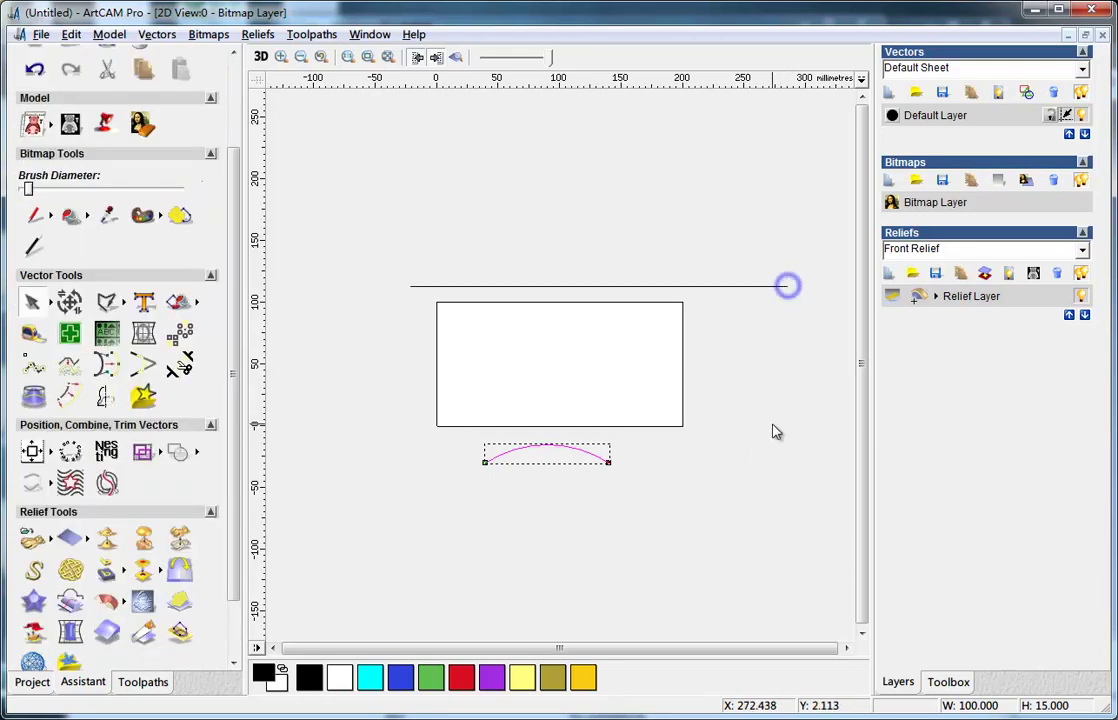
click(578, 286)
drag(576, 289, 542, 297)
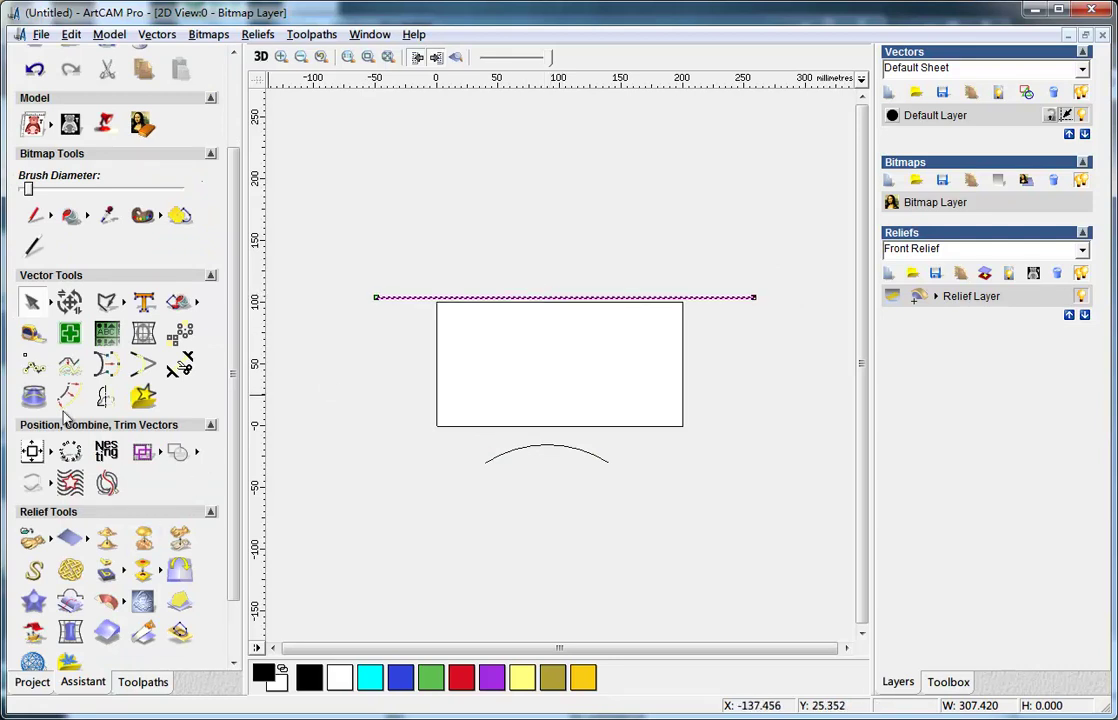
Move the line to Y 100 using its bottom-left corner as the reference point.
click(69, 301)
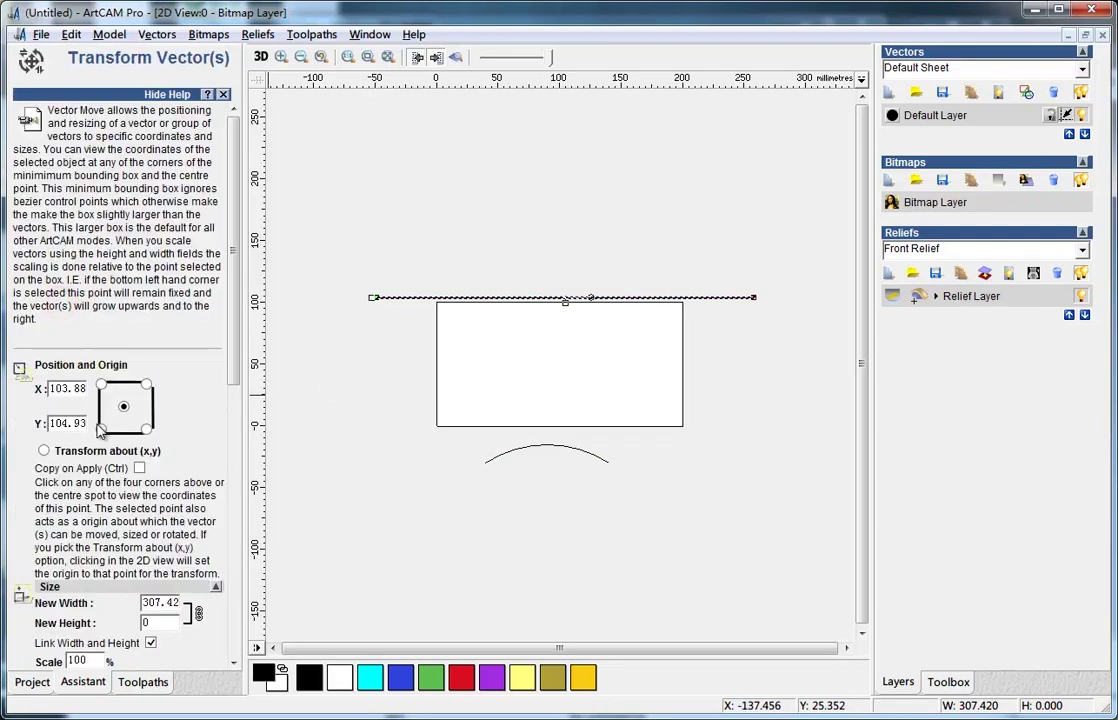
click(100, 428)
double_click(72, 427)
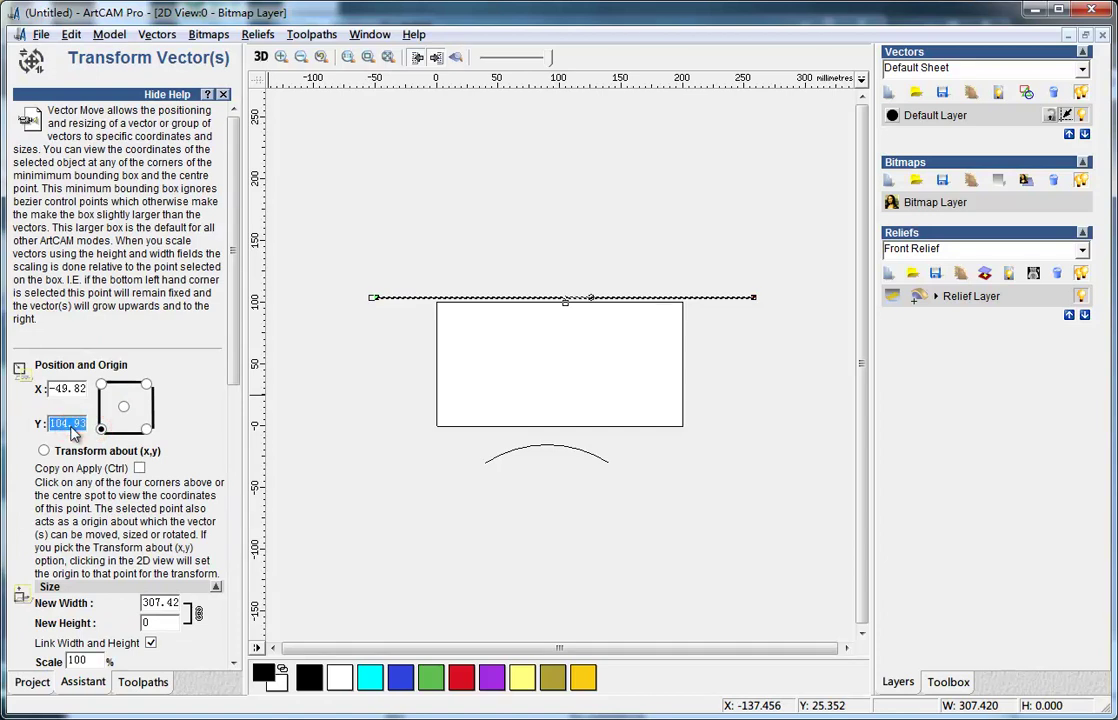
text(100)
scroll(72, 430, down, 3)
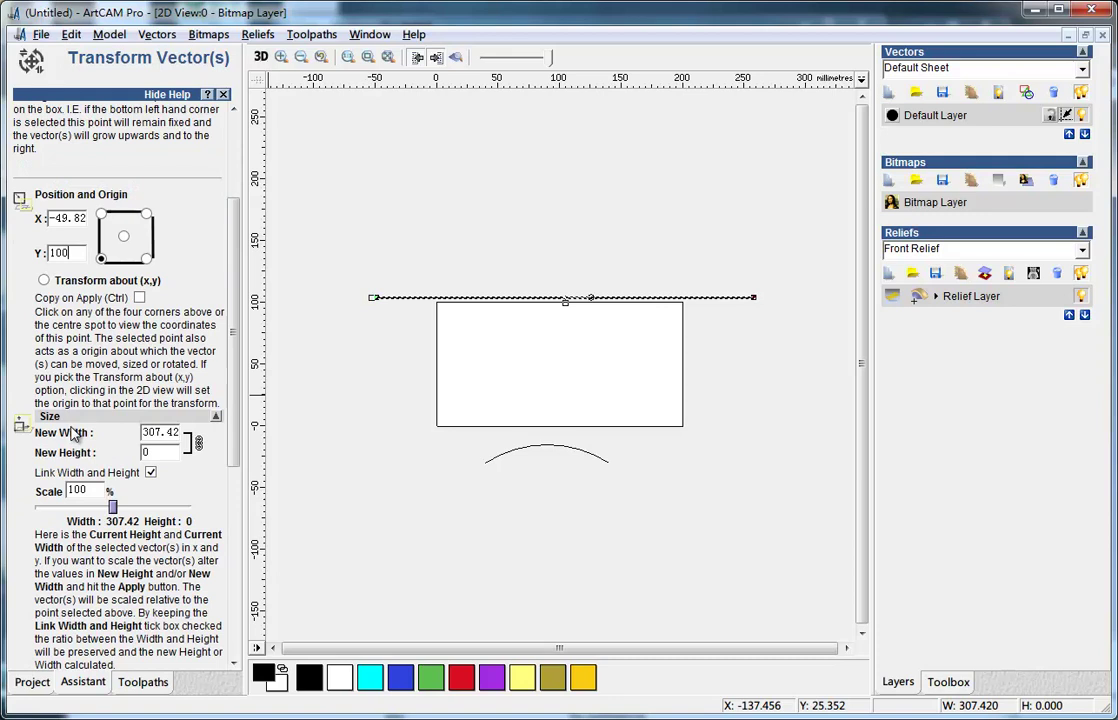
scroll(82, 431, down, 6)
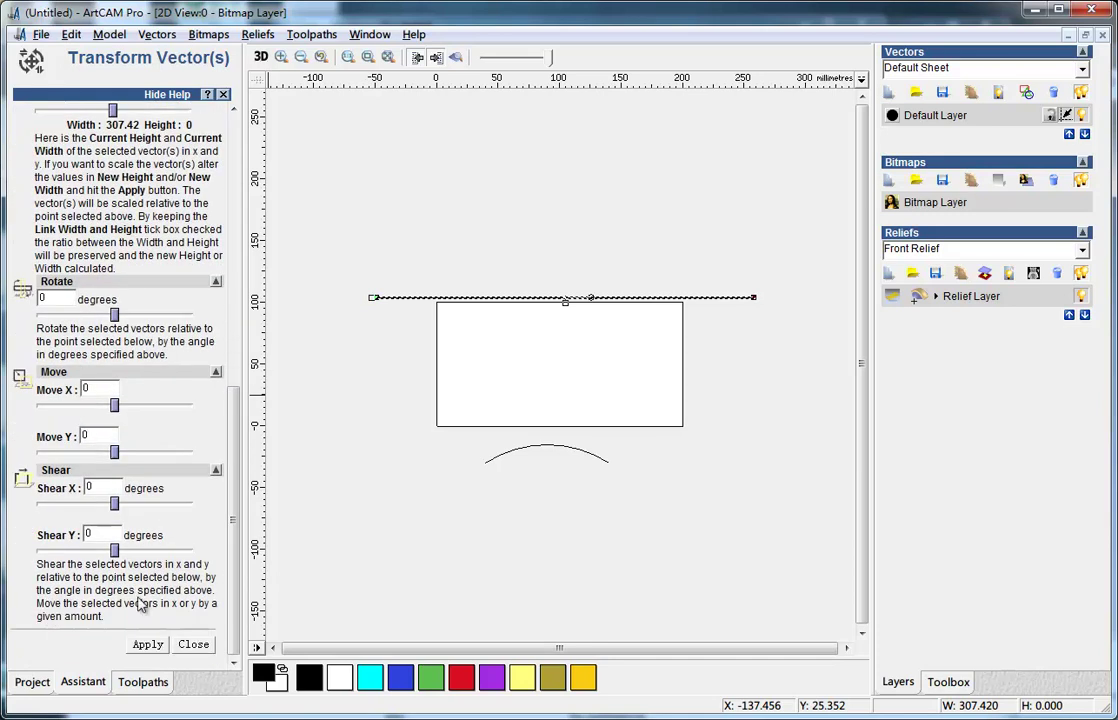
click(147, 645)
click(194, 645)
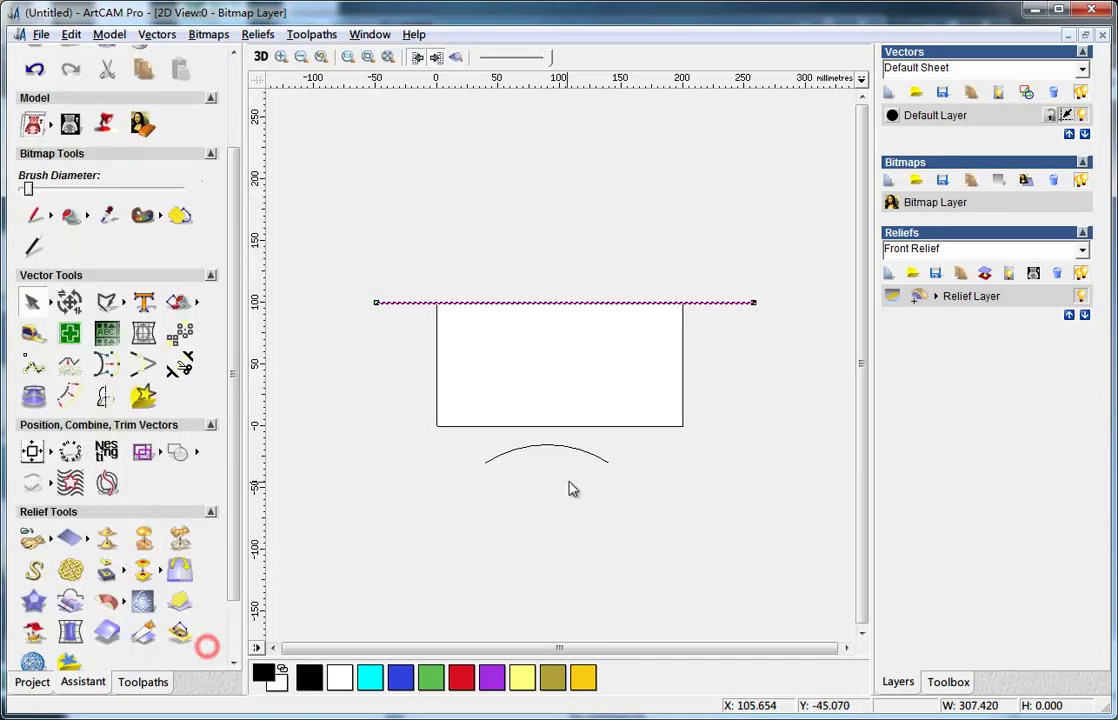
Extrude the arc as start profile along the line as drive curve, checking the barrel relief in 3D.
click(107, 602)
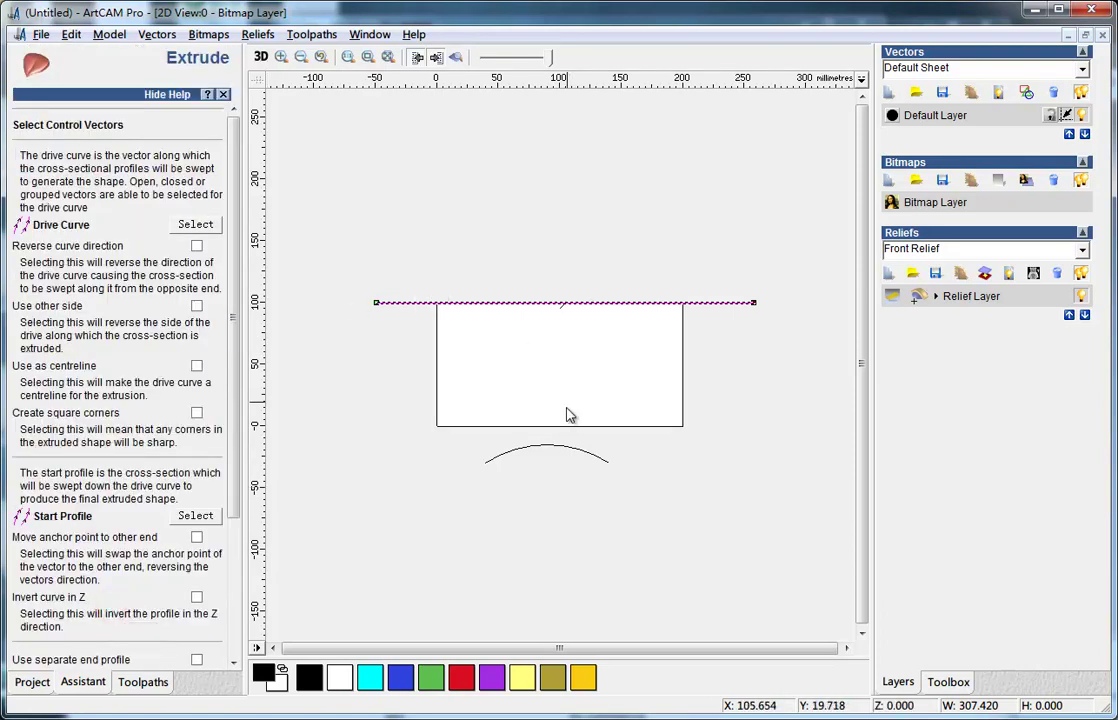
click(557, 450)
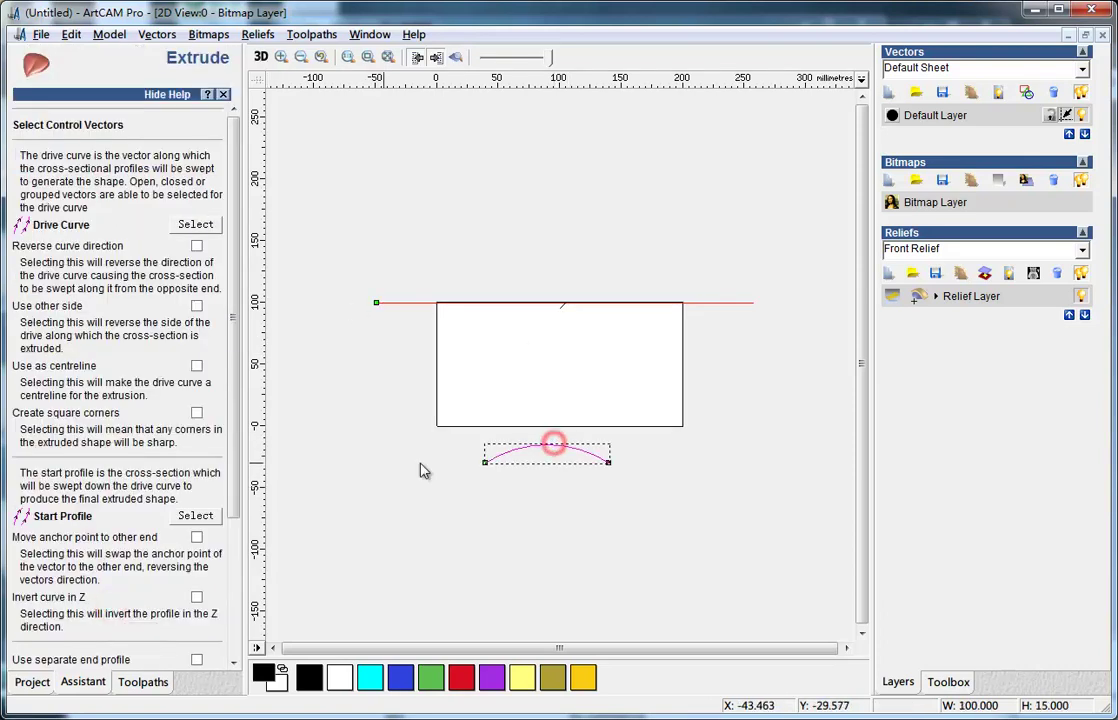
click(194, 515)
click(232, 484)
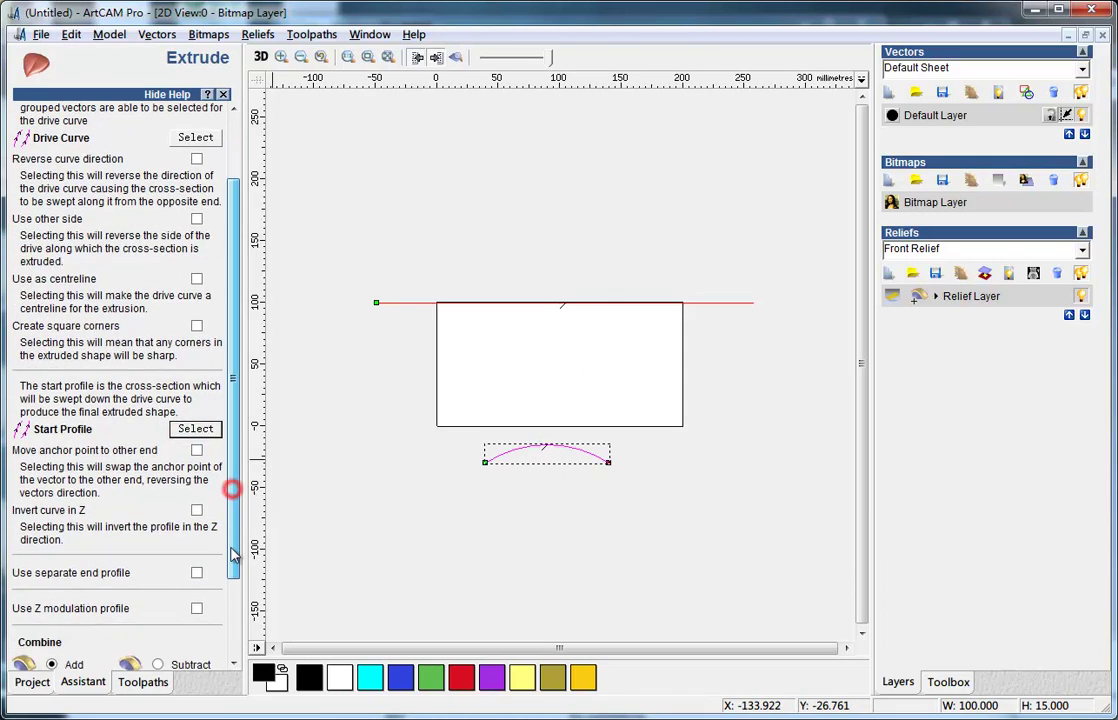
click(137, 658)
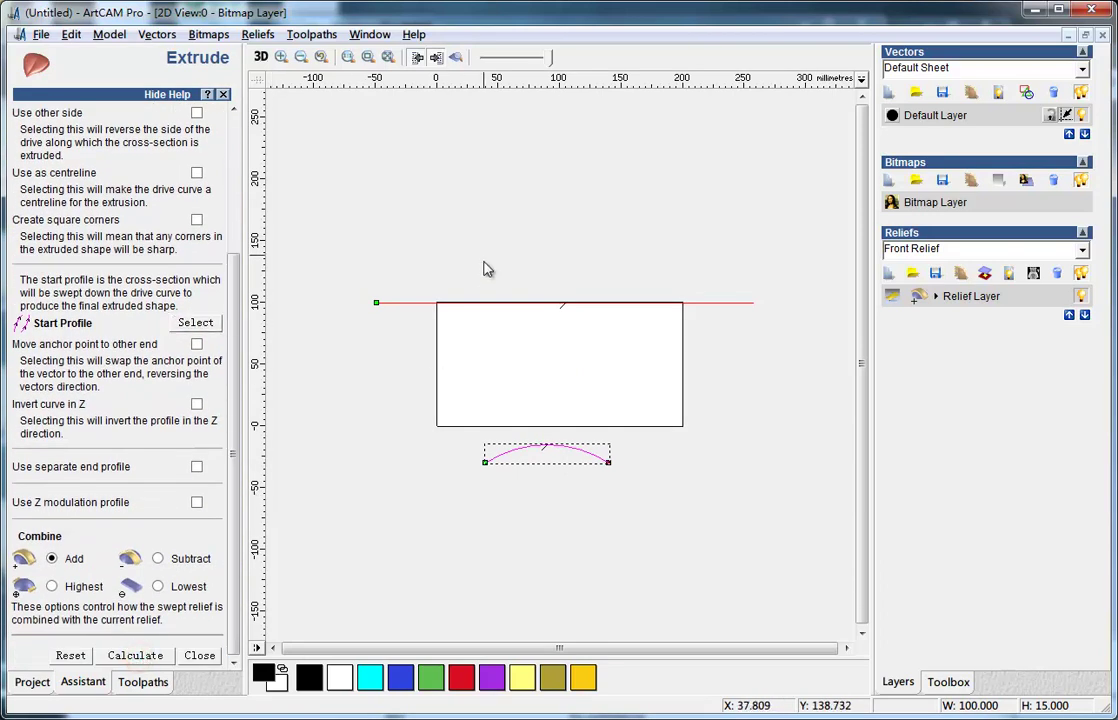
click(261, 56)
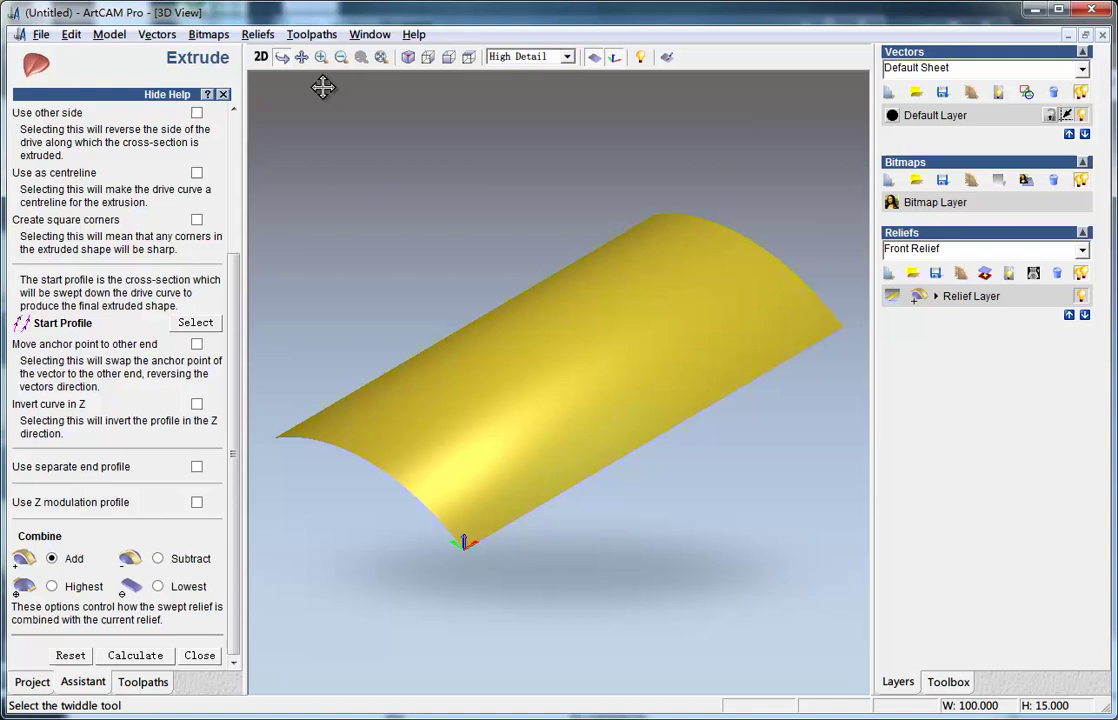
drag(736, 399, 743, 460)
drag(599, 424, 560, 440)
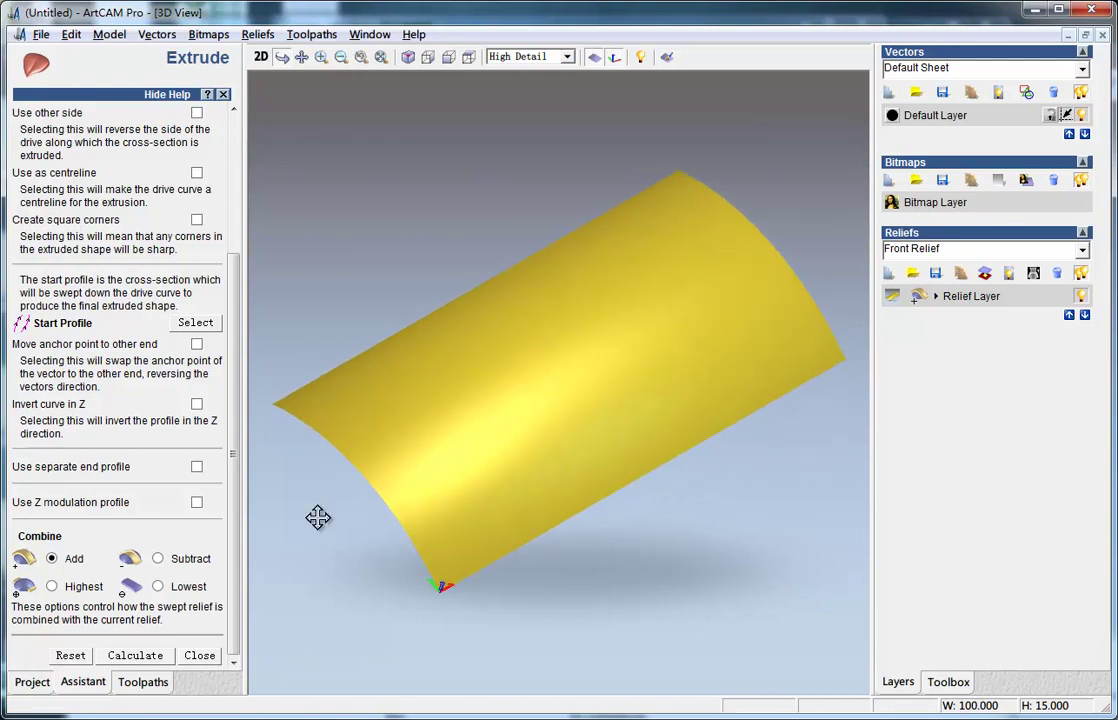
click(193, 658)
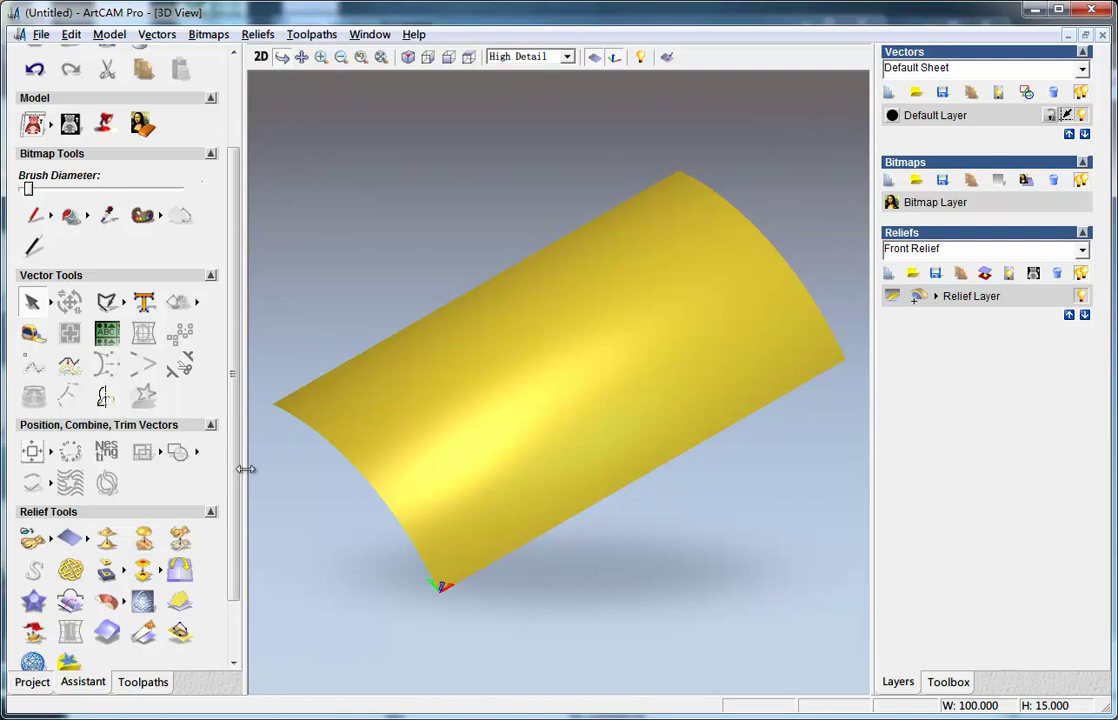
Import the mchbak3.AI cell-pattern vectors at the image centre and nudge them slightly.
click(157, 34)
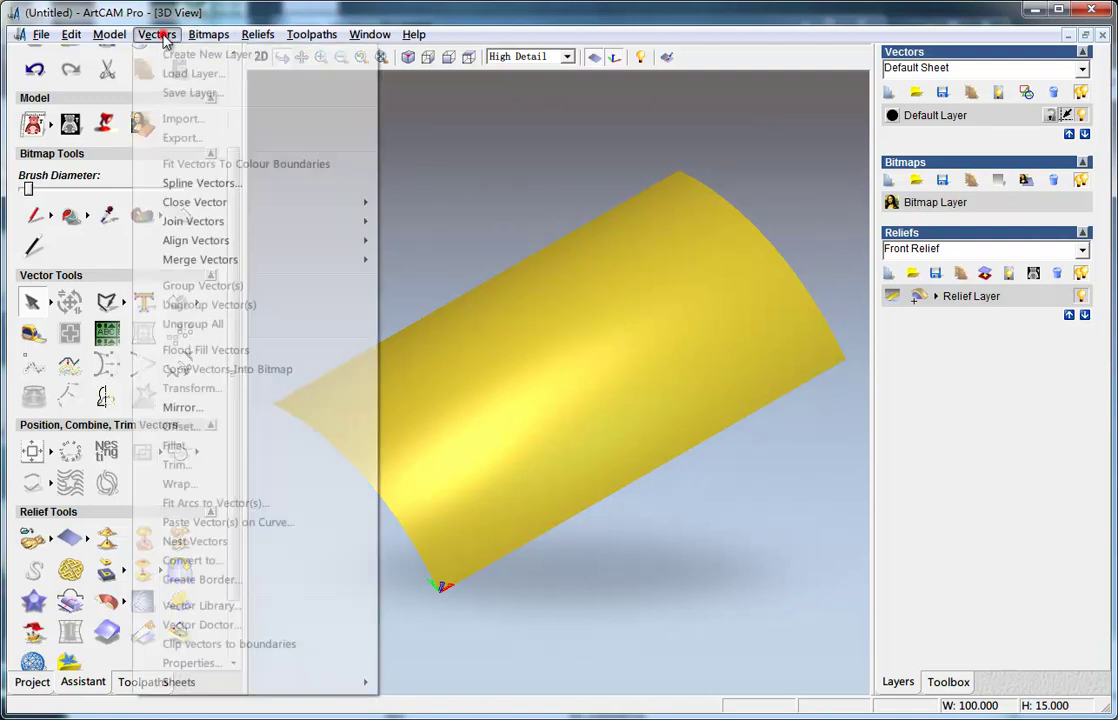
click(446, 132)
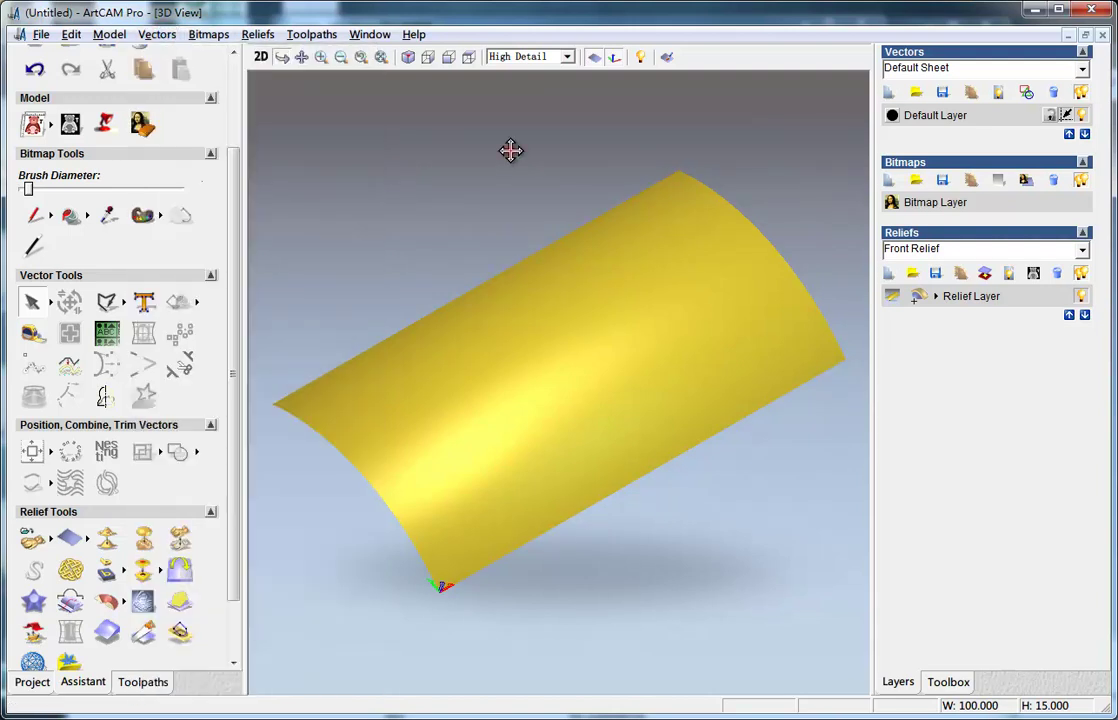
click(258, 56)
click(157, 34)
click(185, 117)
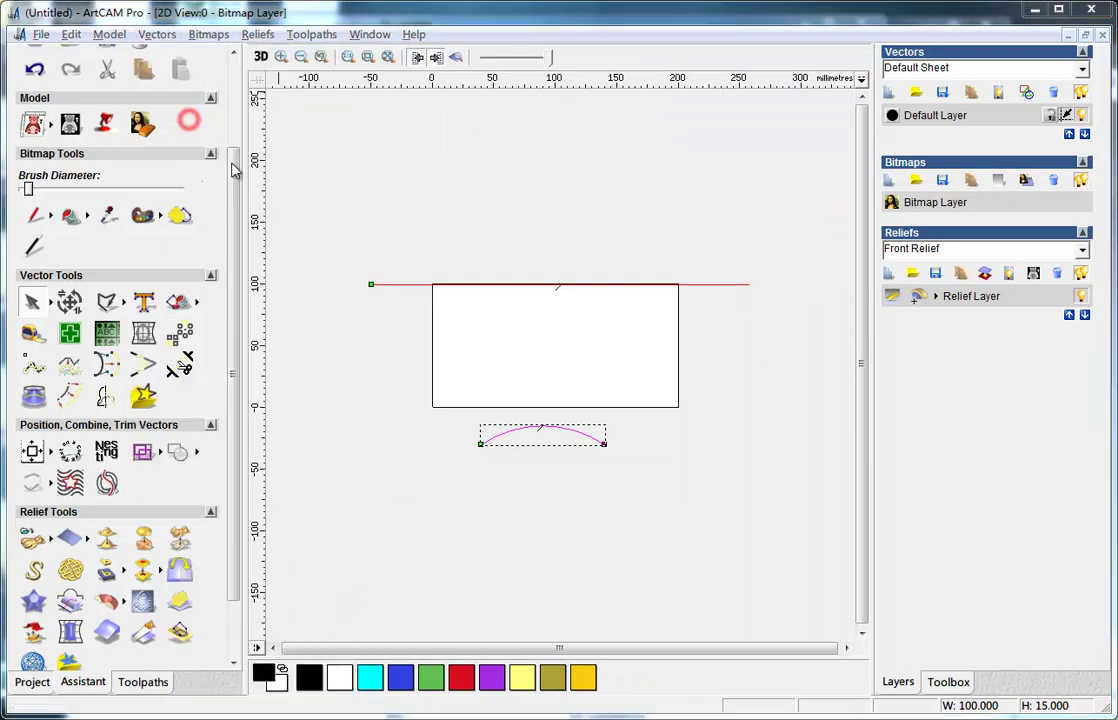
double_click(446, 300)
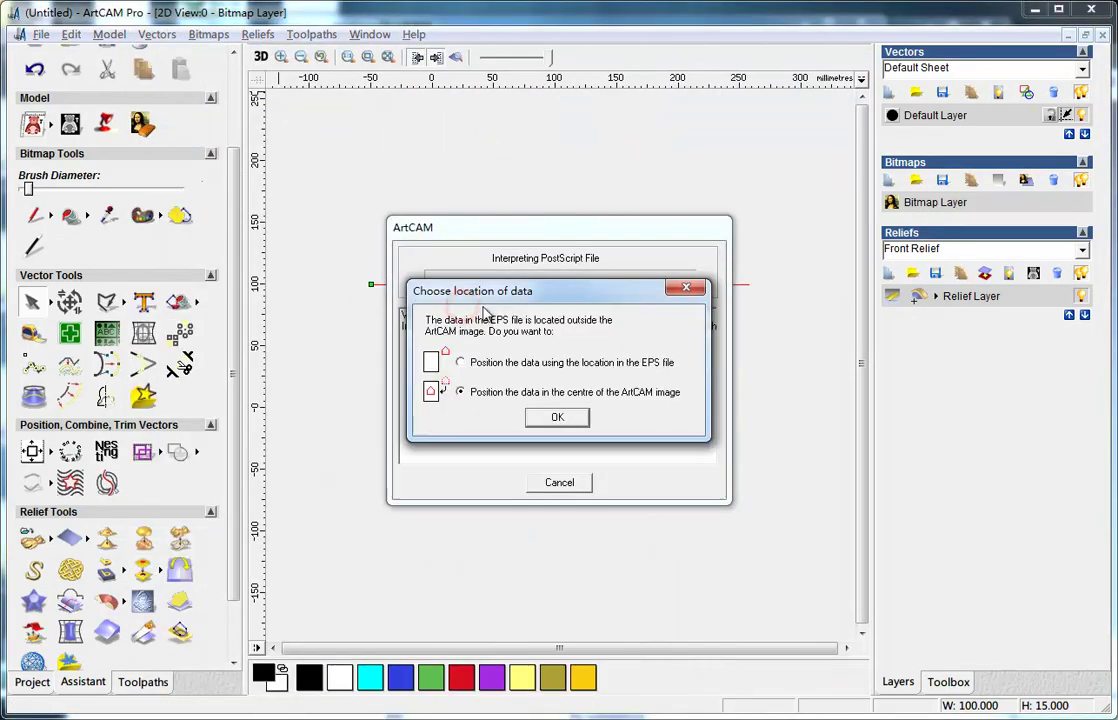
click(553, 421)
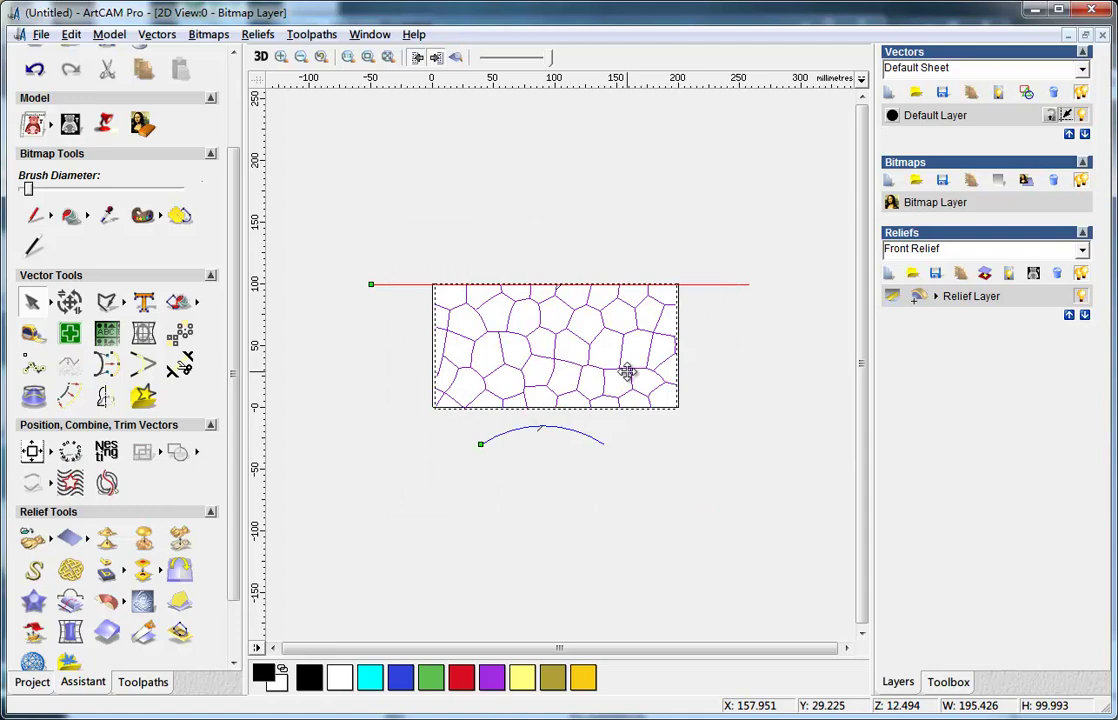
drag(608, 331, 595, 336)
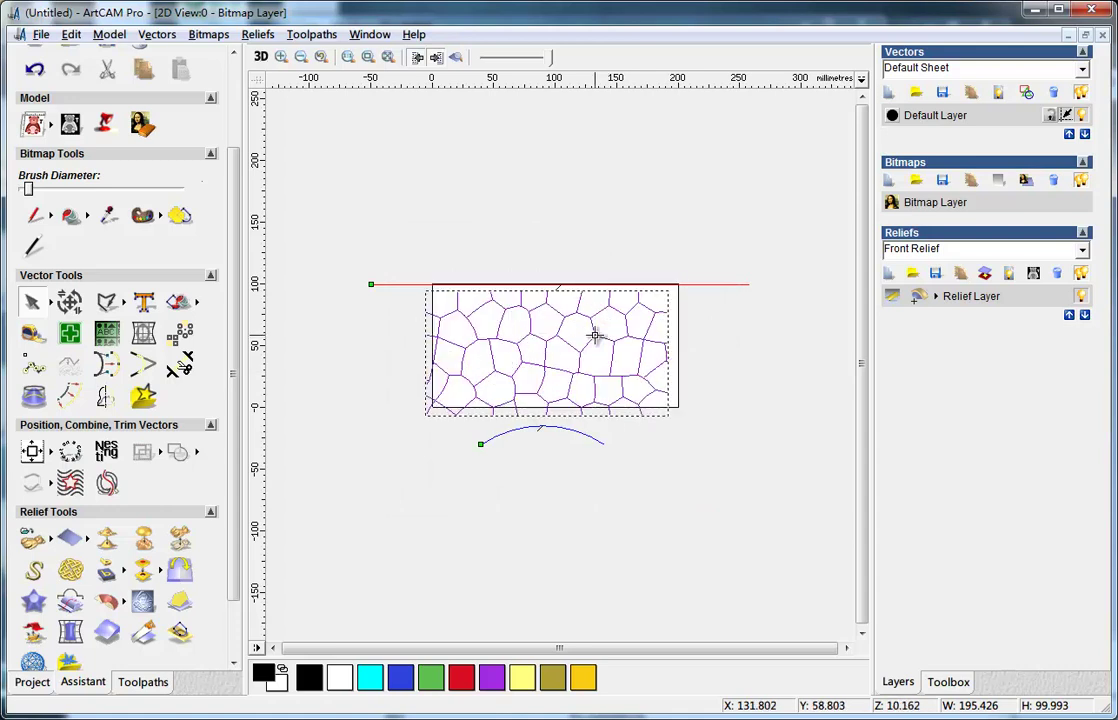
Stretch the cell pattern to about 202.8 × 103.8 mm, centre it in the page, and reselect it.
click(69, 301)
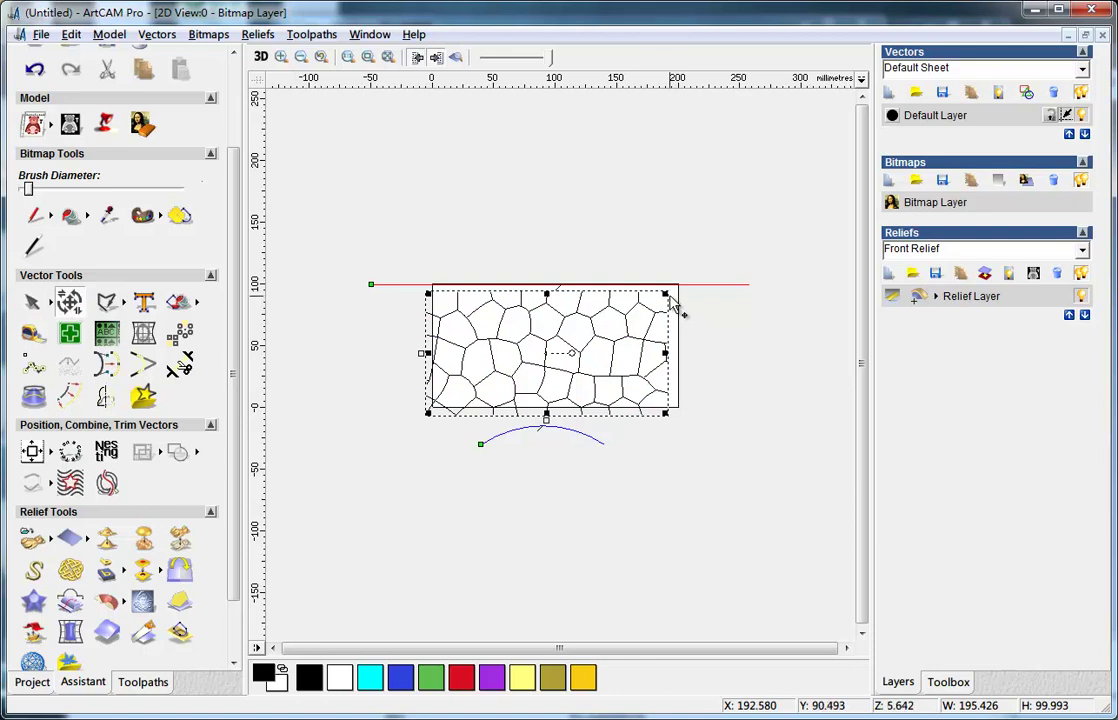
drag(666, 293, 675, 288)
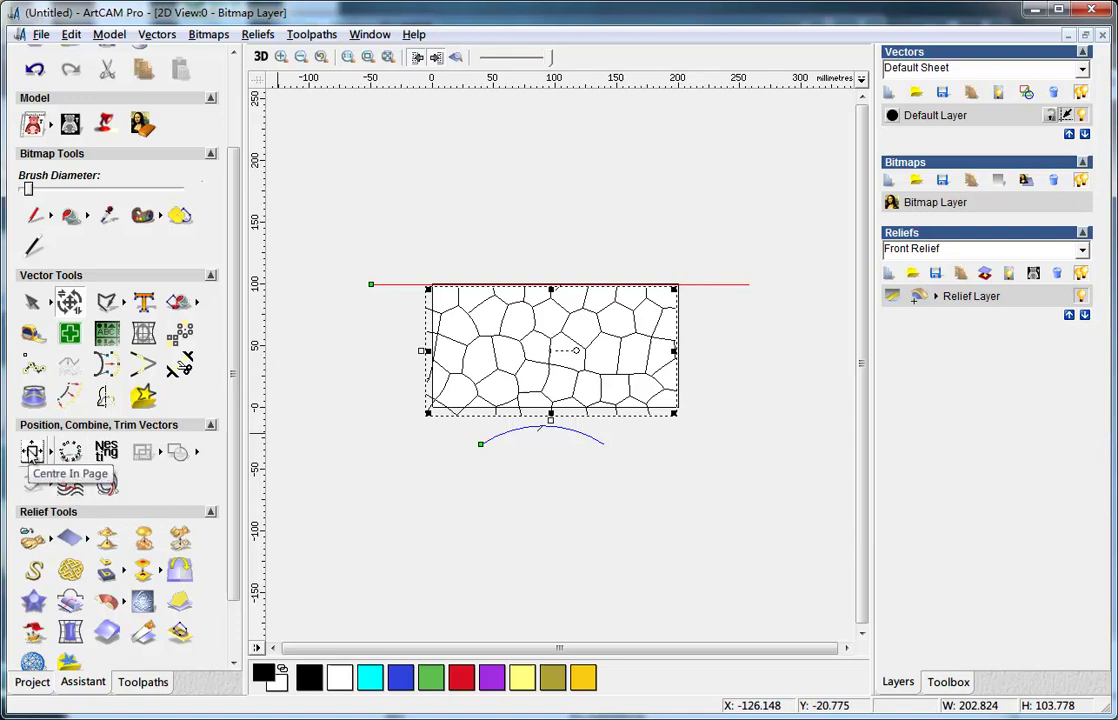
click(32, 452)
click(768, 371)
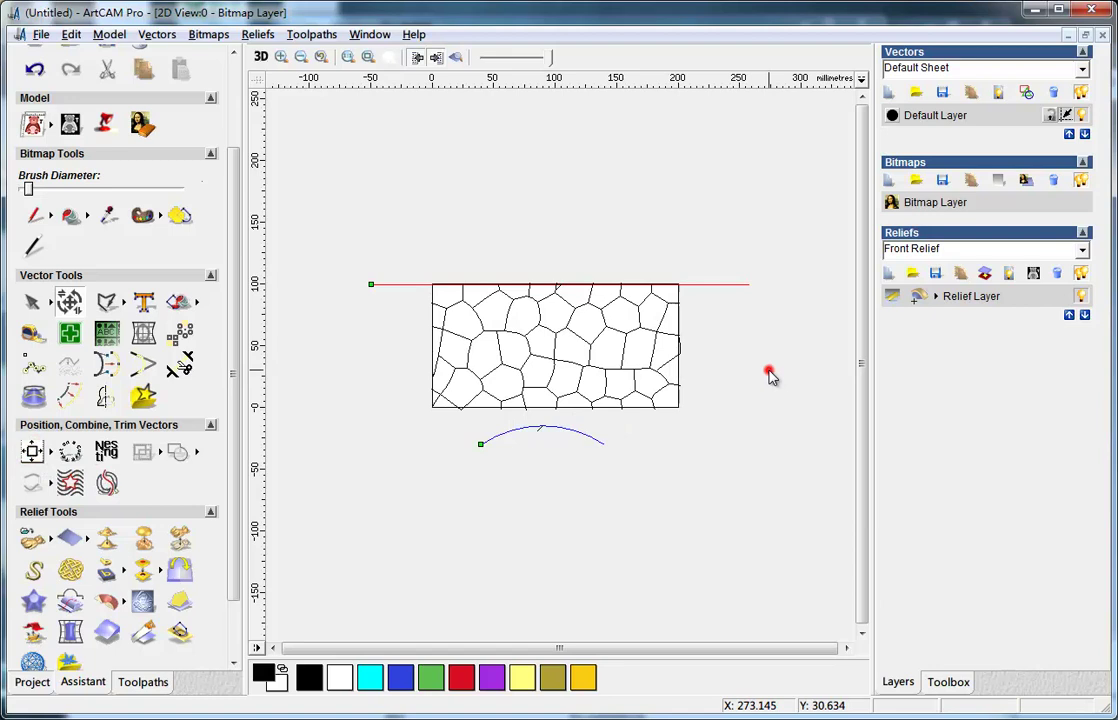
click(534, 321)
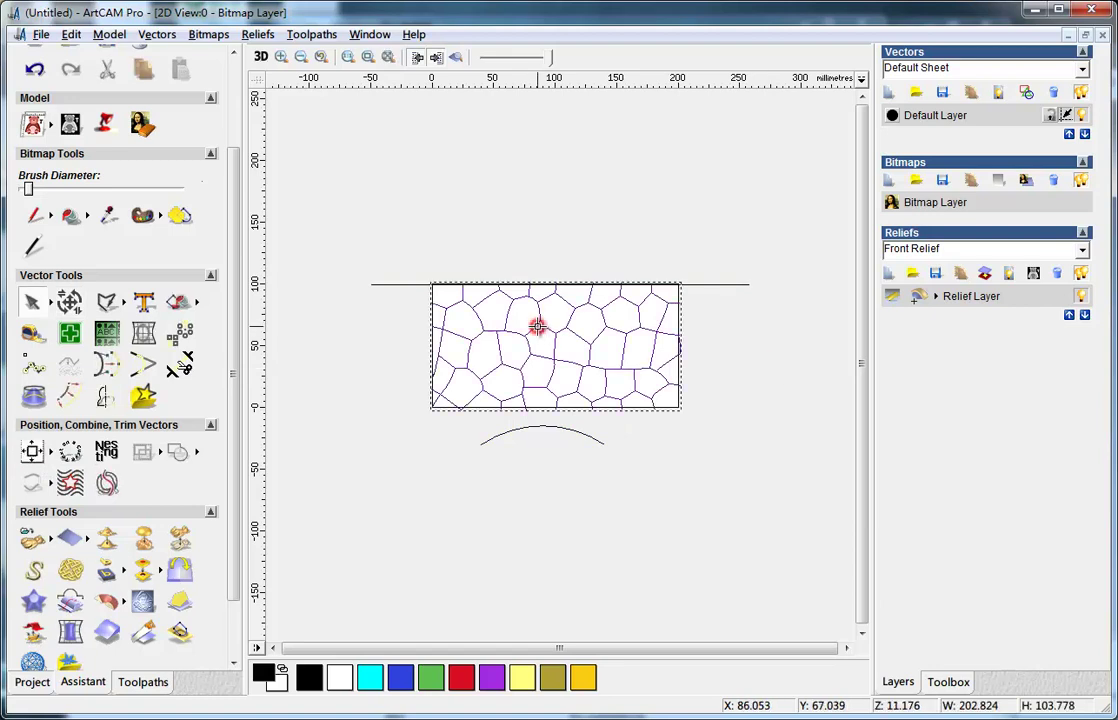
Start a Centre Line Feature machining toolpath with feature depth 2 and open the tool database.
click(146, 681)
click(261, 57)
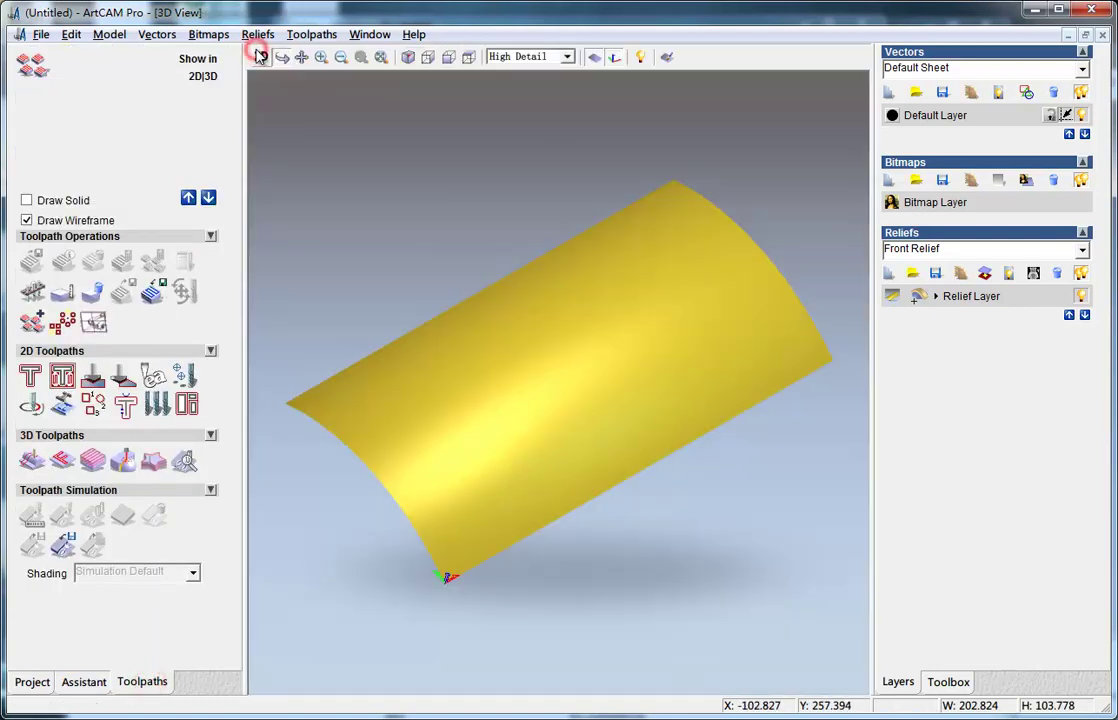
click(261, 57)
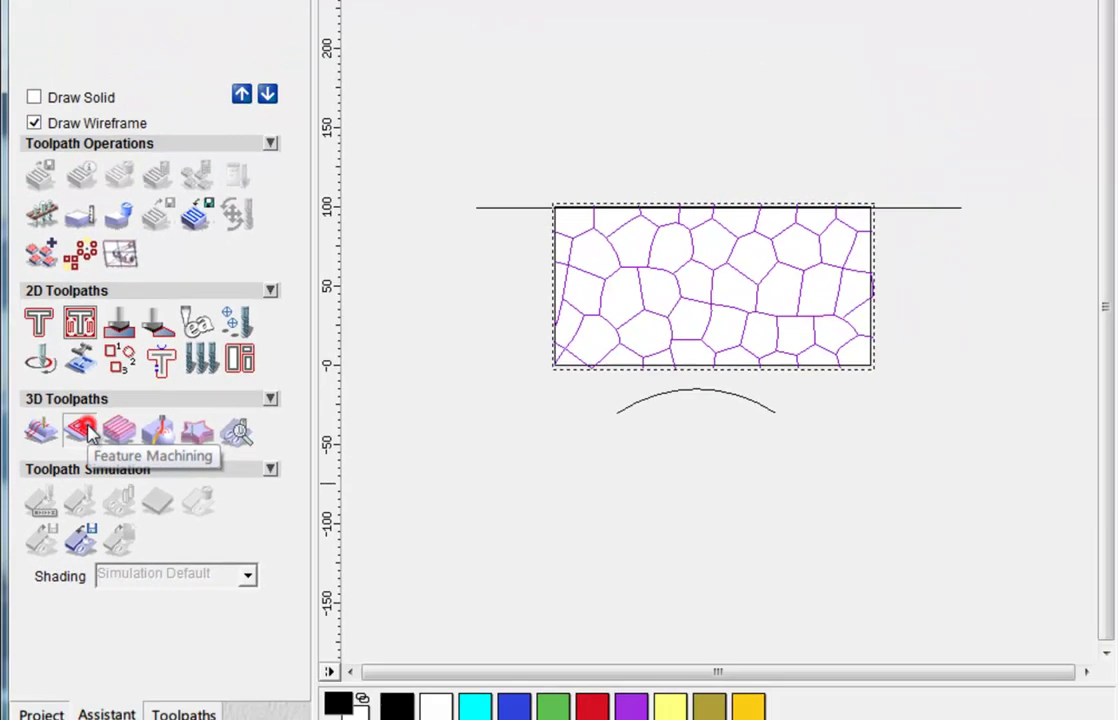
click(138, 348)
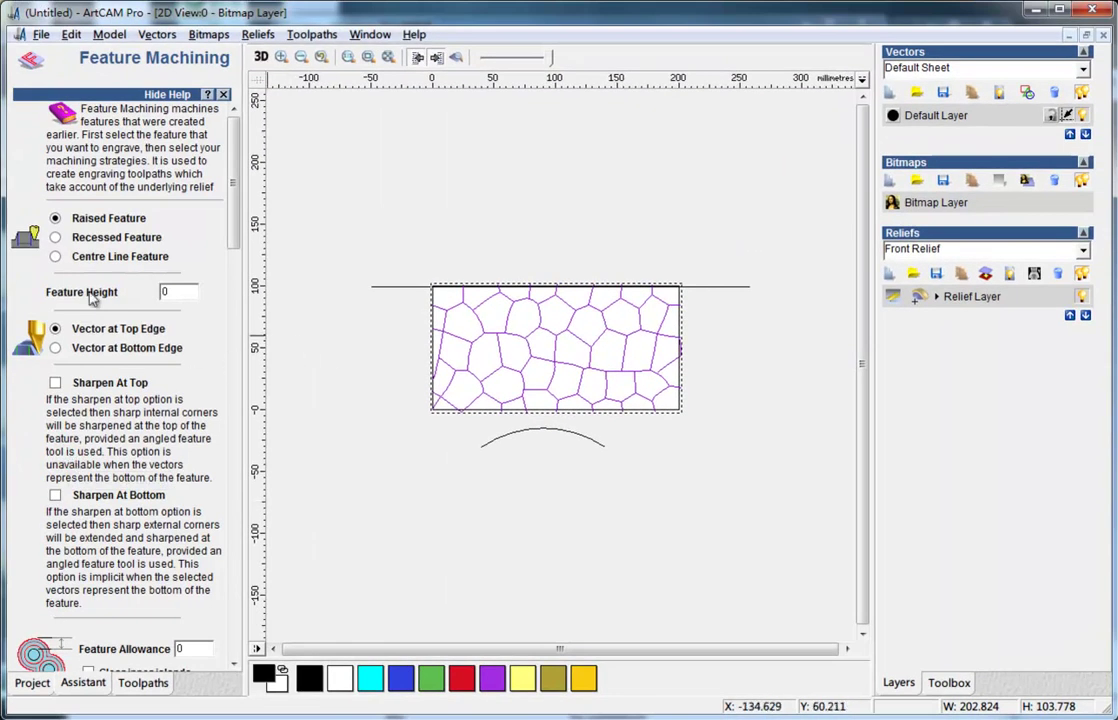
click(55, 256)
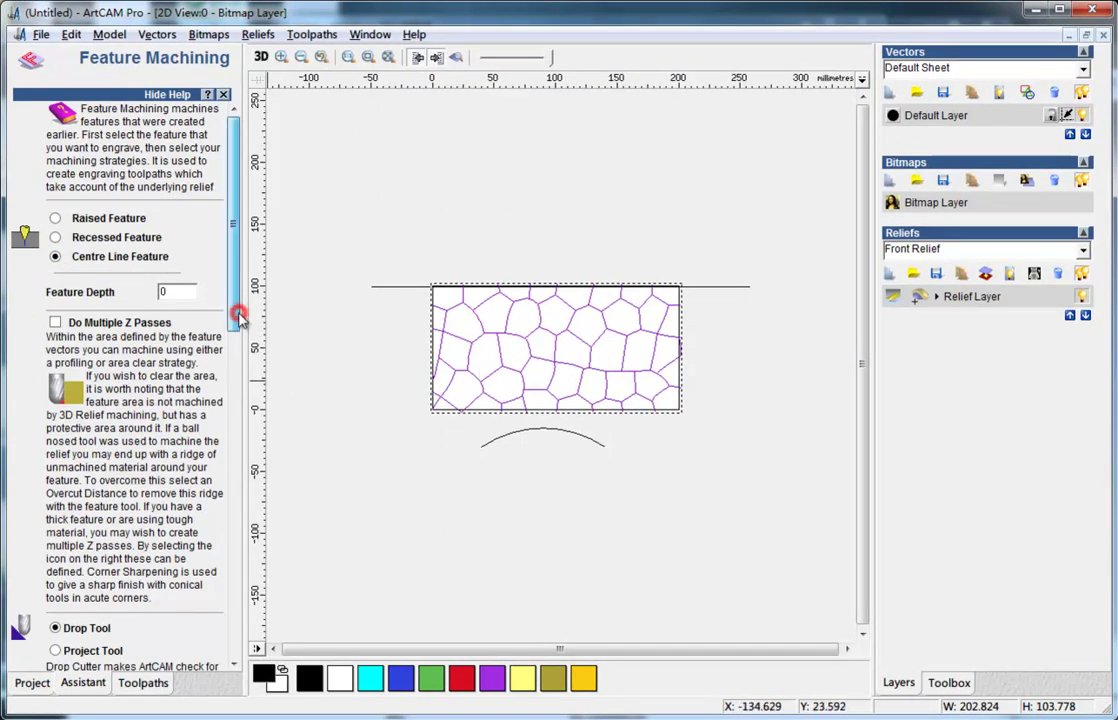
double_click(170, 292)
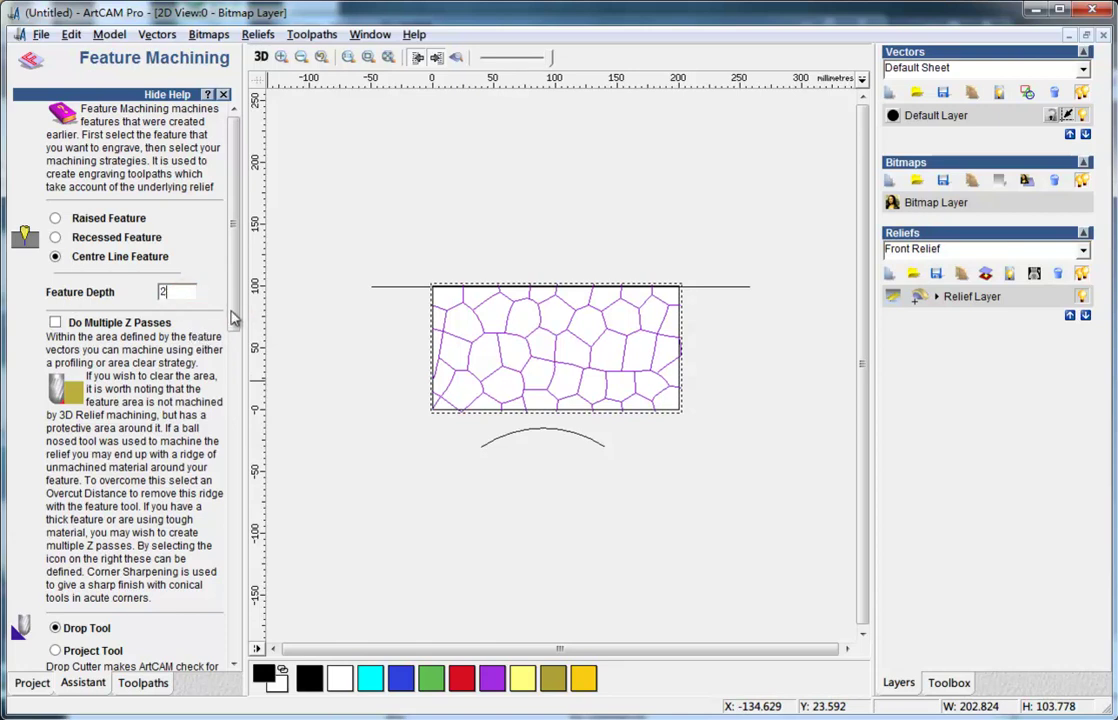
text(2)
click(231, 316)
drag(231, 316, 225, 538)
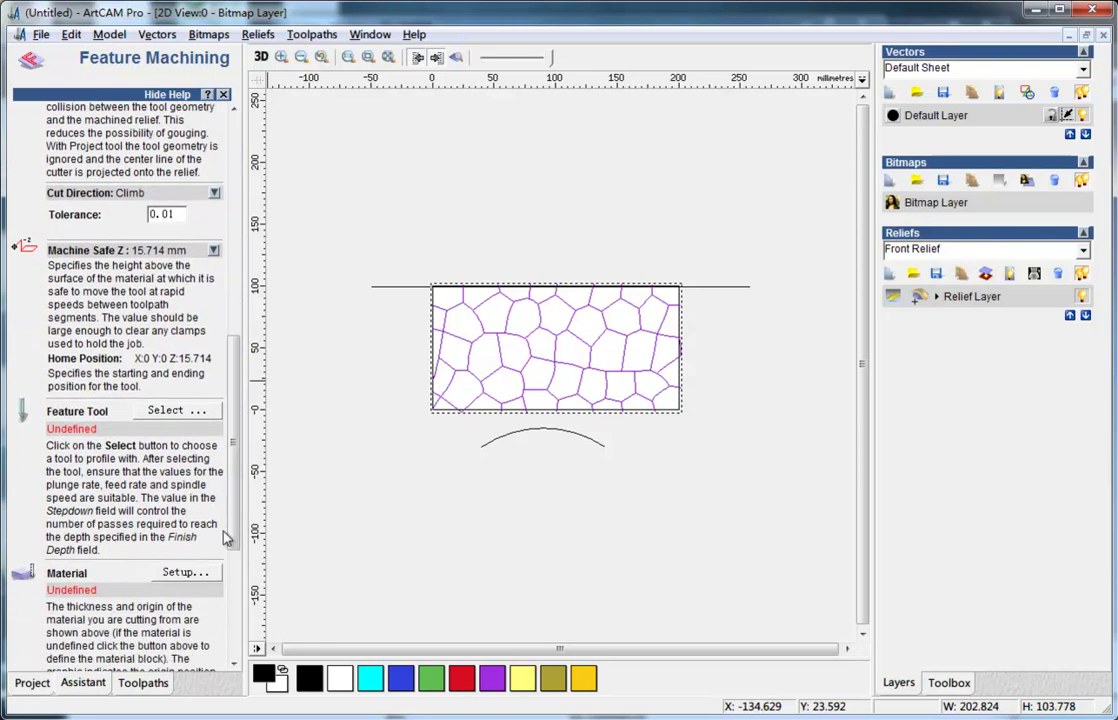
click(185, 413)
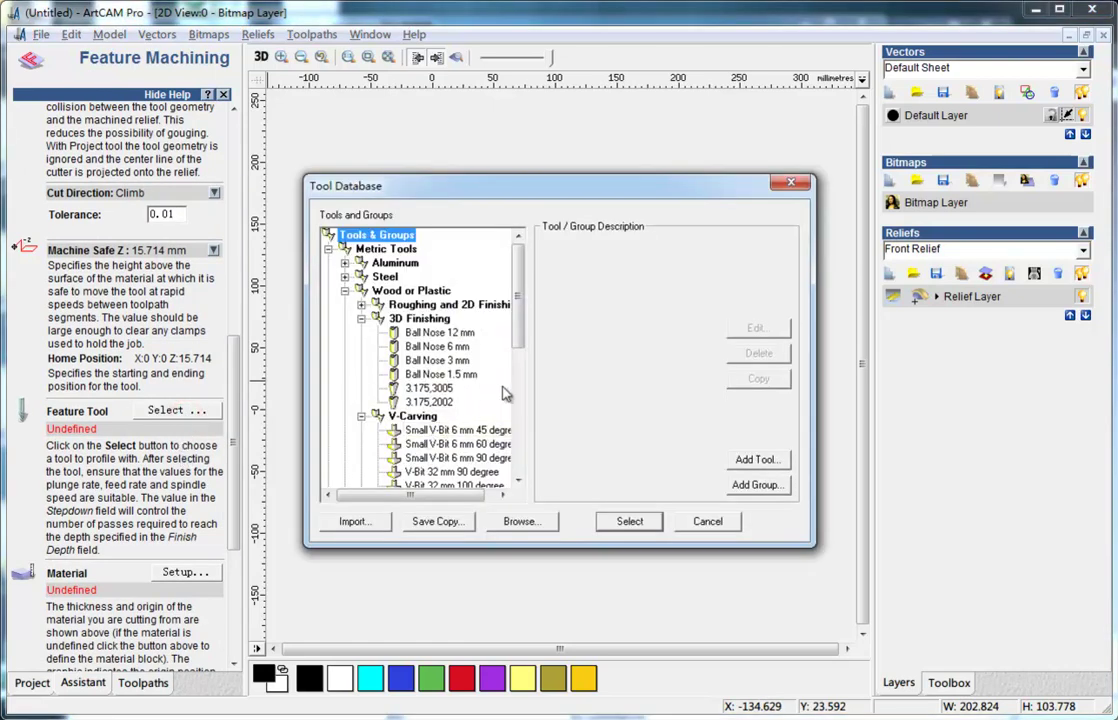
Choose V-Carving > Small V-Bit 6 mm 90 degree in the Tool Database and set Stepdown to 5 mm.
click(361, 319)
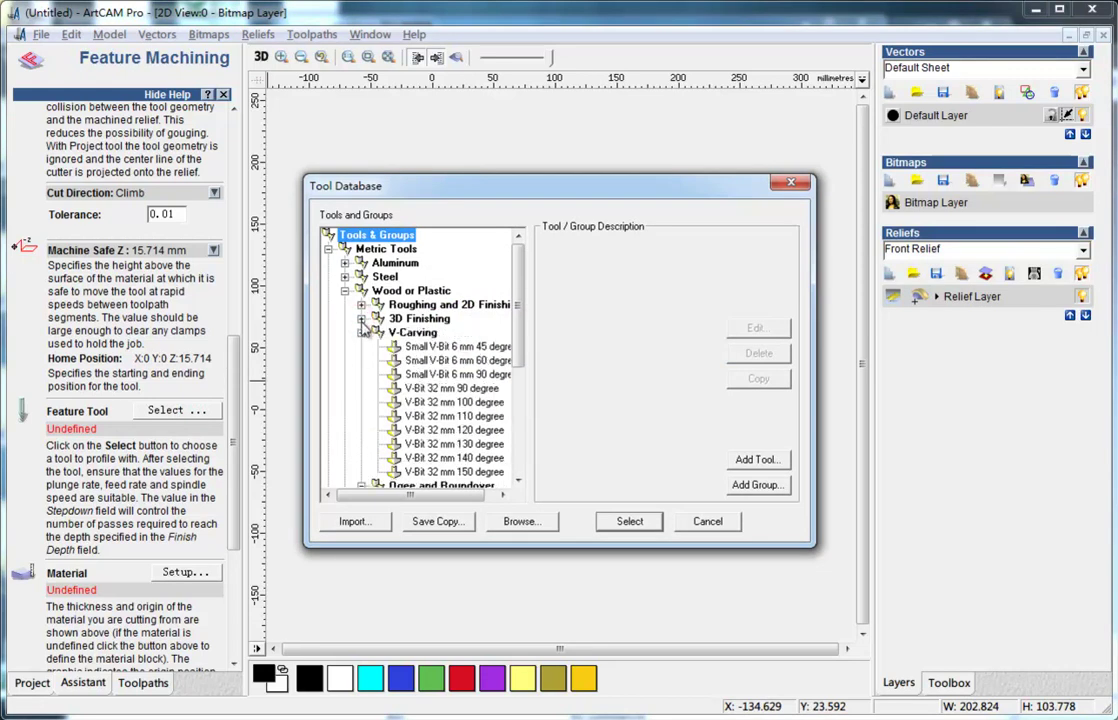
click(434, 376)
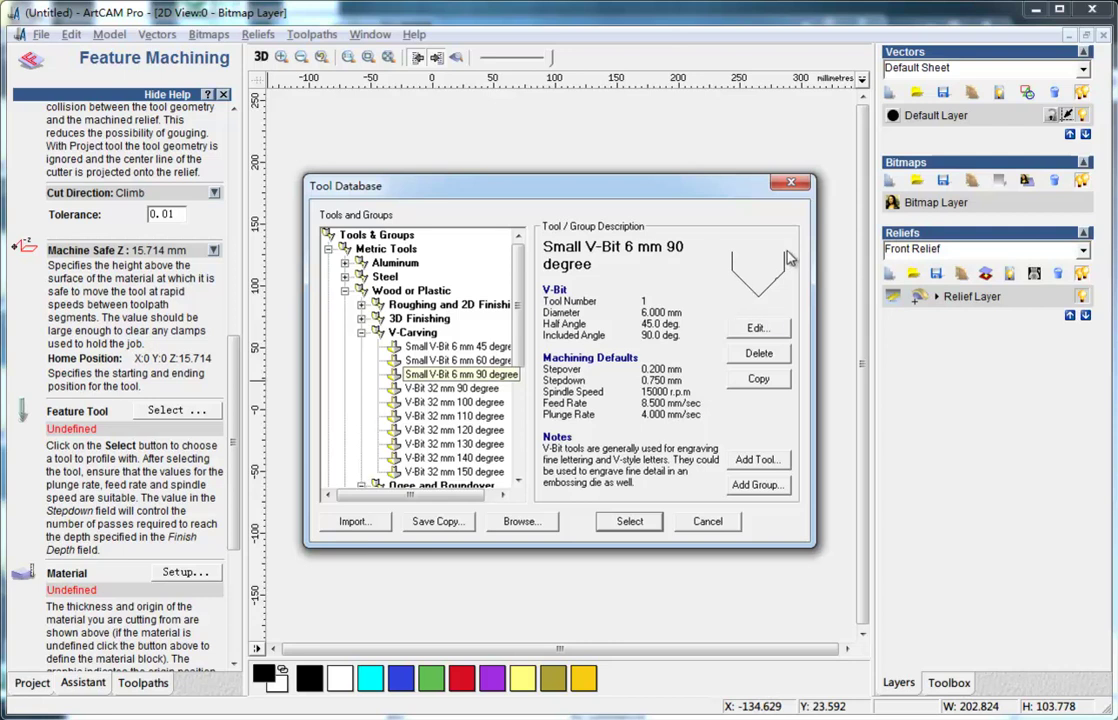
click(630, 520)
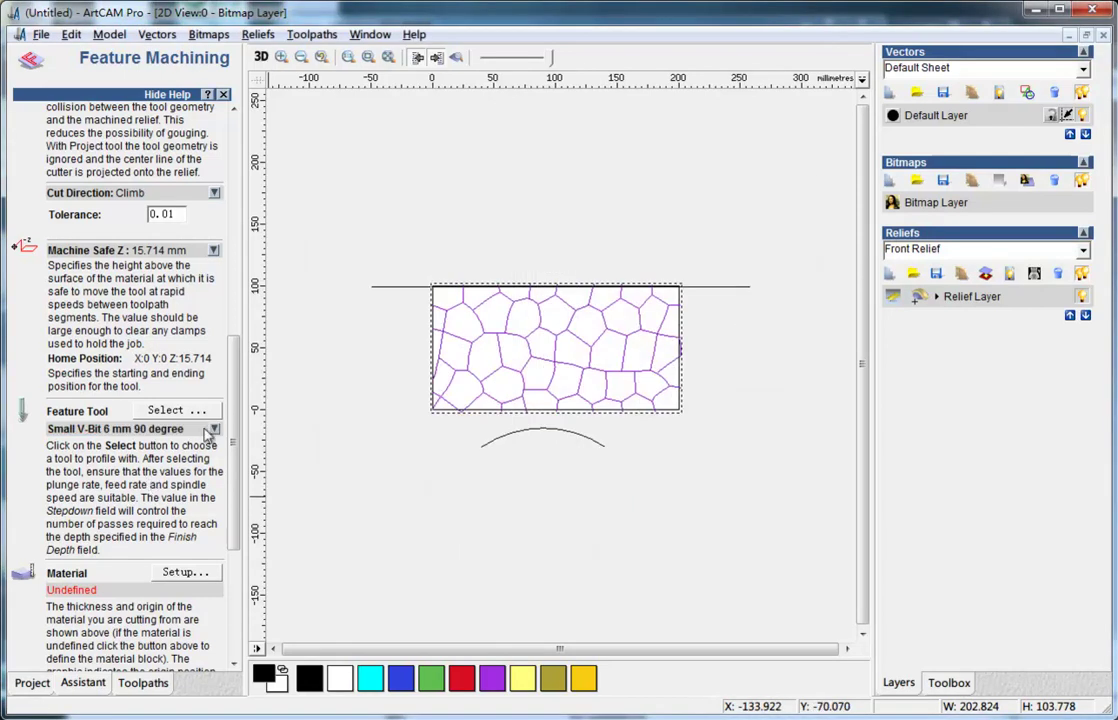
click(213, 429)
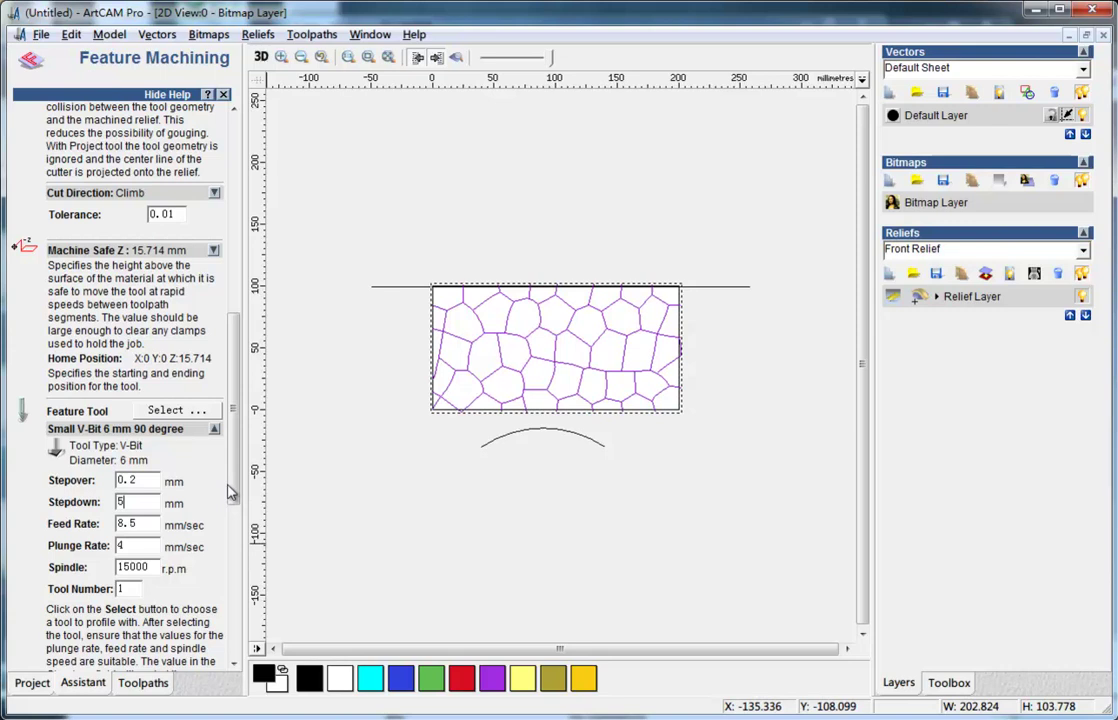
drag(232, 482, 235, 600)
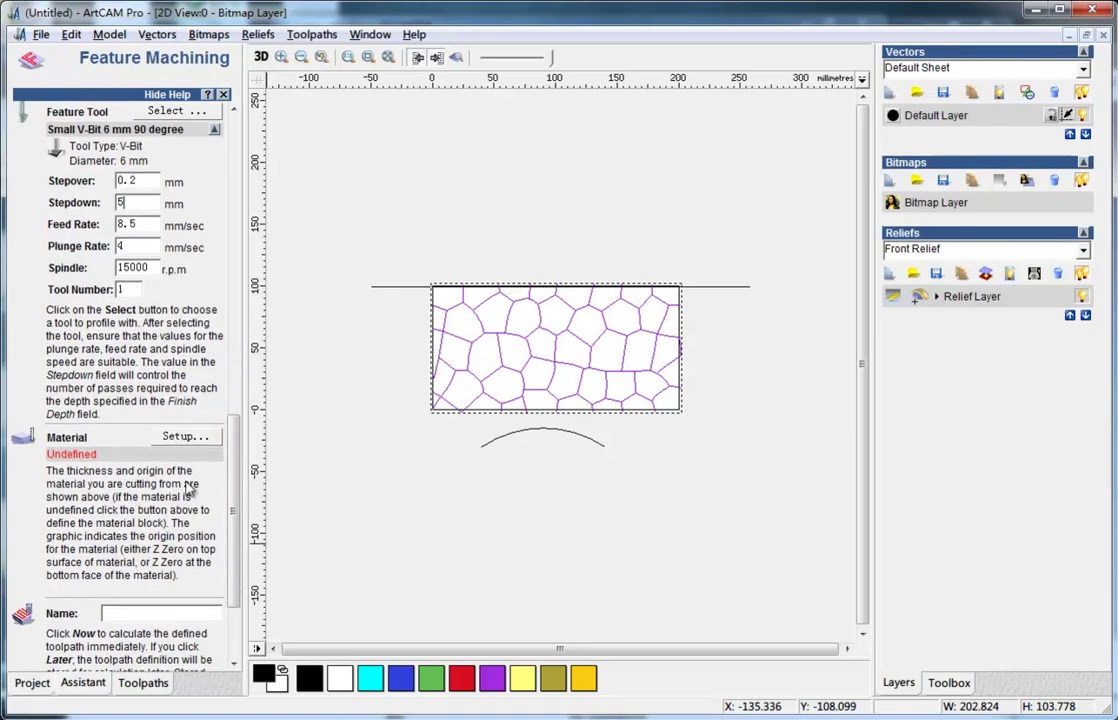
Define a 20 mm thick material block with Z zero at the material's top.
click(186, 440)
text(20)
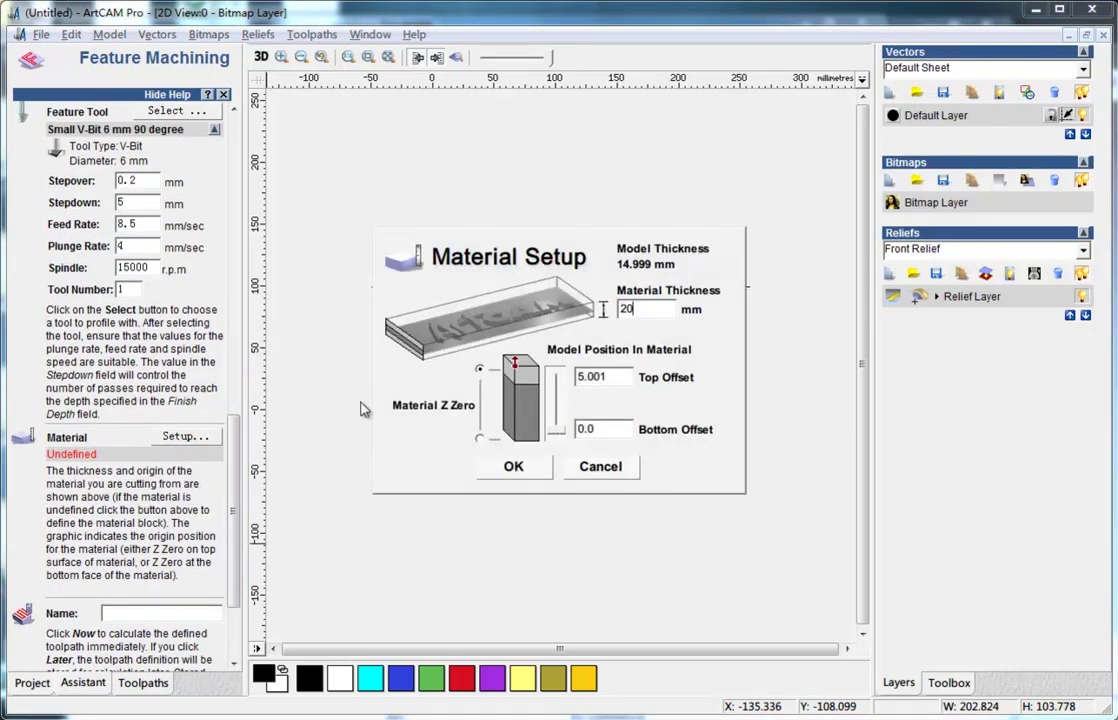
click(560, 431)
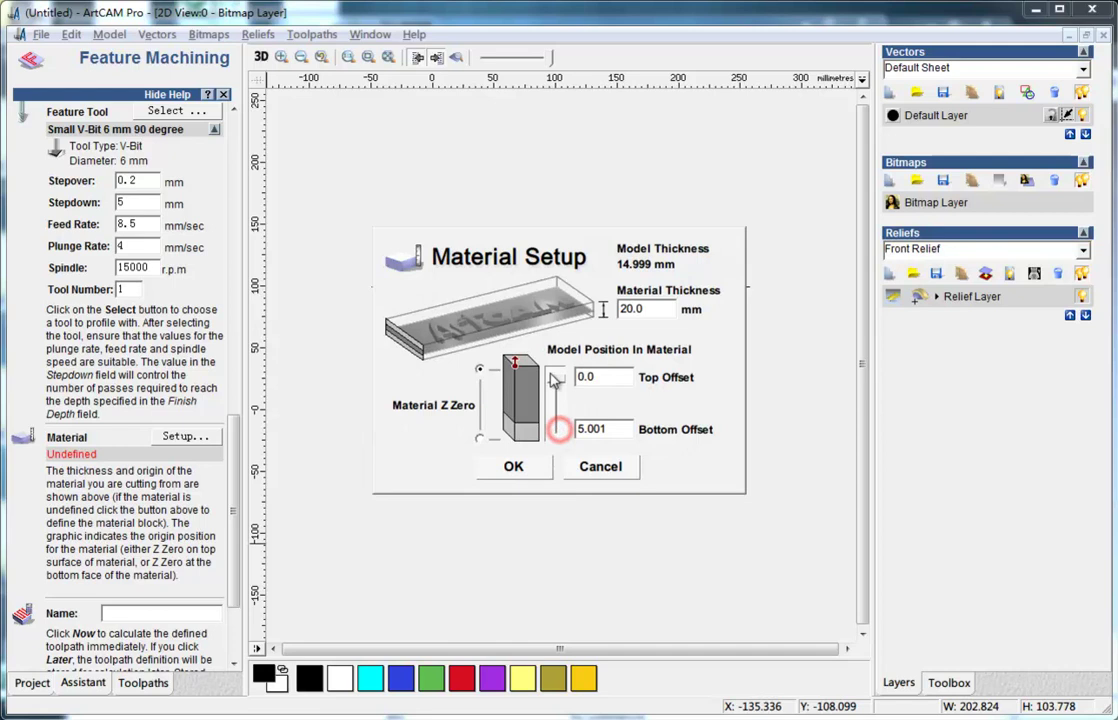
click(515, 467)
drag(232, 505, 265, 368)
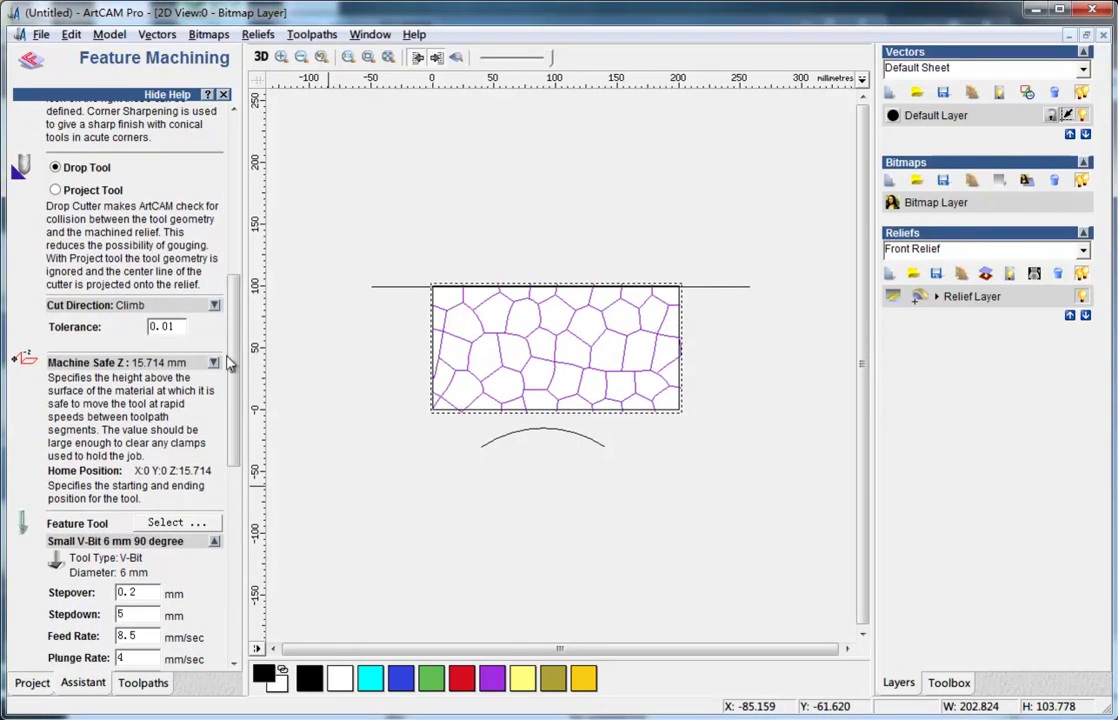
Set Safe Z and Home Z to 10, calculate the feature toolpath and view it in 3D.
click(213, 362)
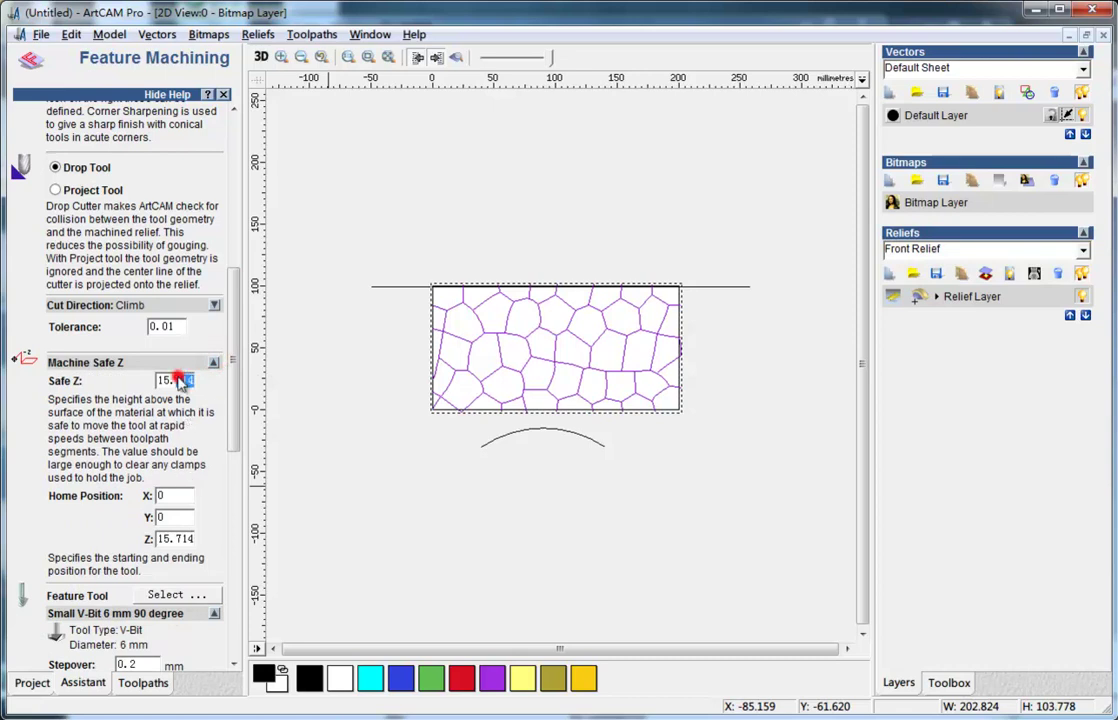
drag(178, 381, 157, 382)
double_click(176, 539)
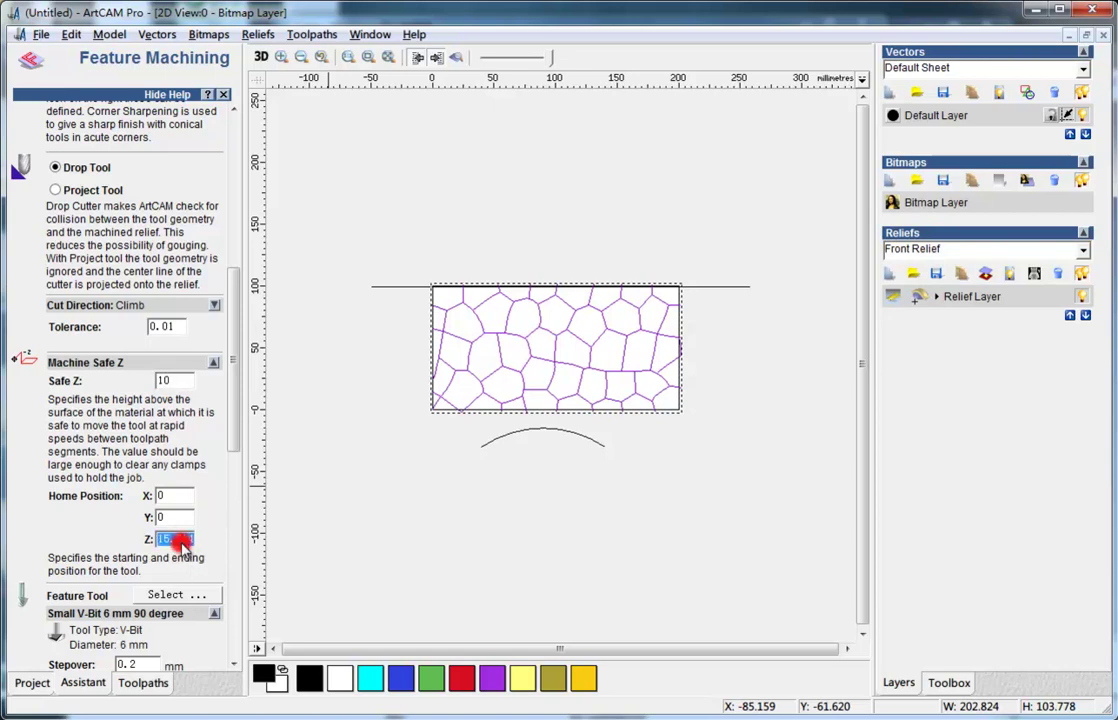
text(10)
scroll(229, 404, down, 10)
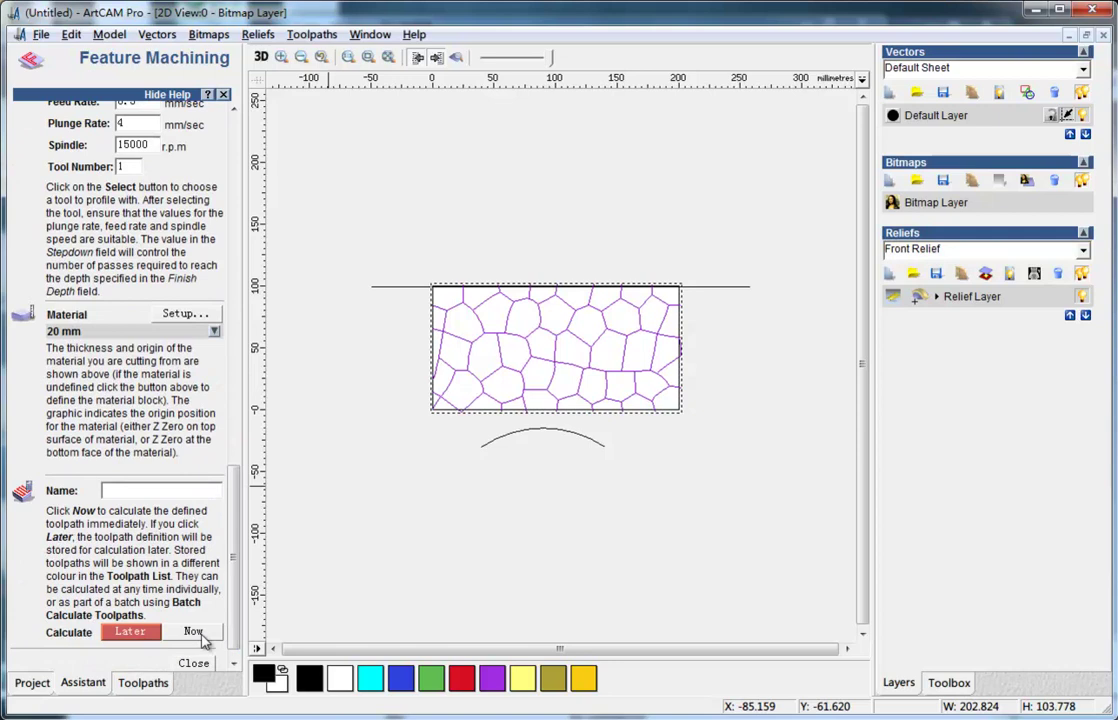
click(196, 633)
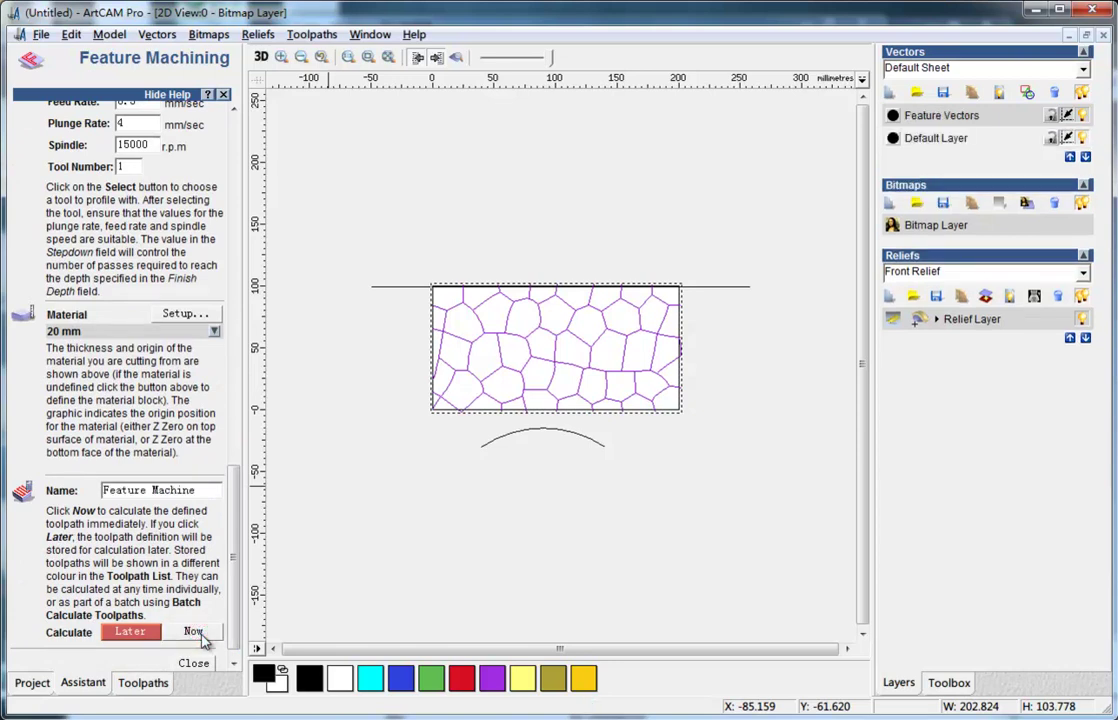
click(261, 56)
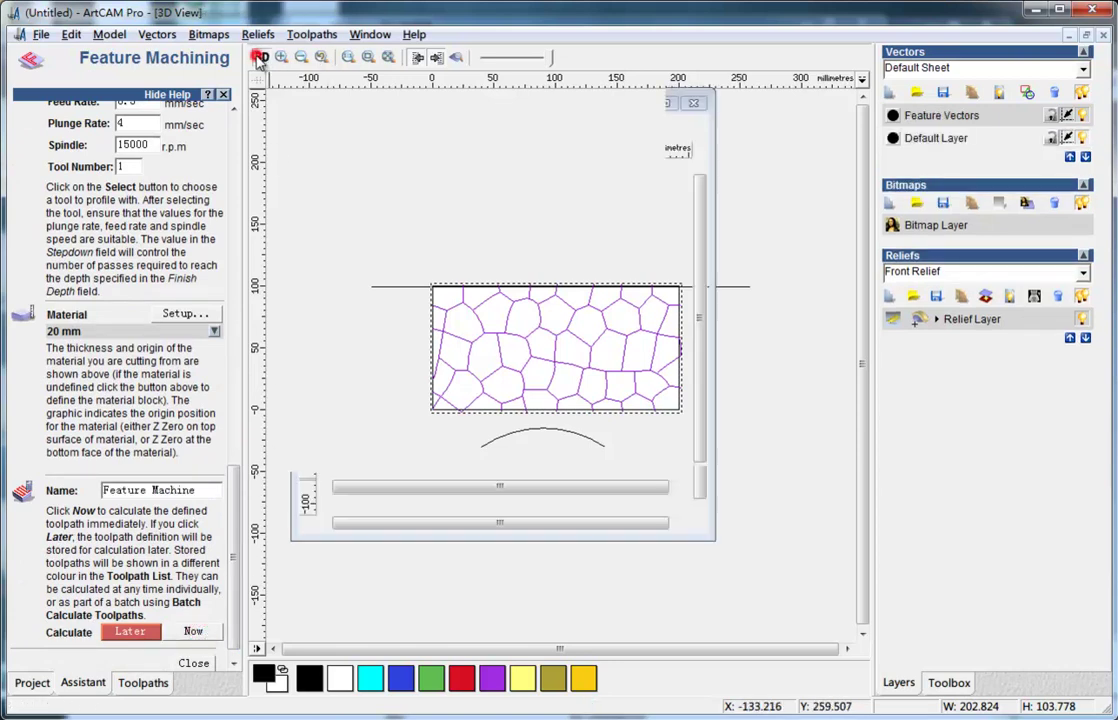
click(196, 664)
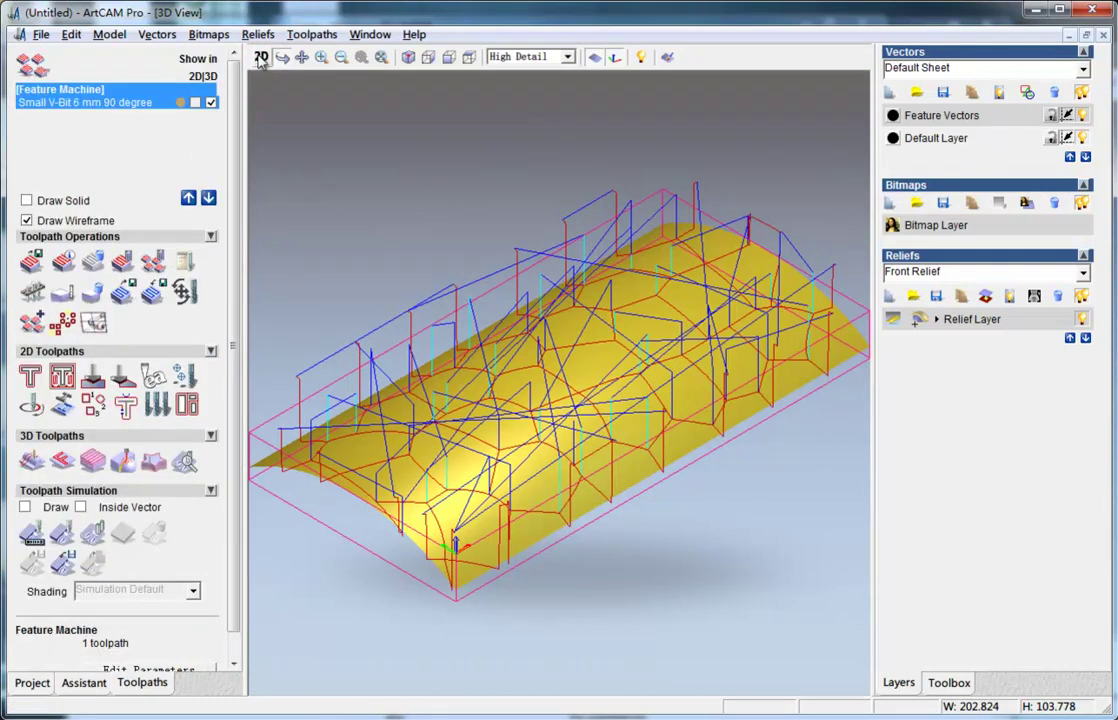
Start a Machine Relief toolpath and choose Wood or Plastic > 3D Finishing > Ball Nose 6 mm as its tool.
click(28, 466)
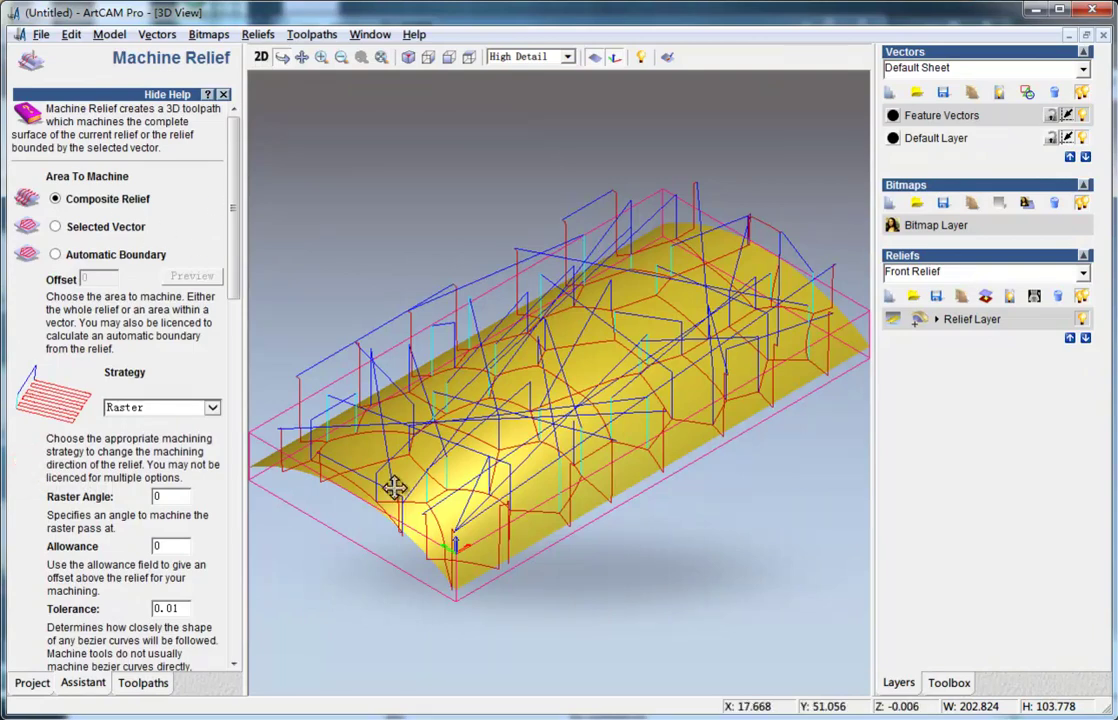
drag(232, 262, 229, 417)
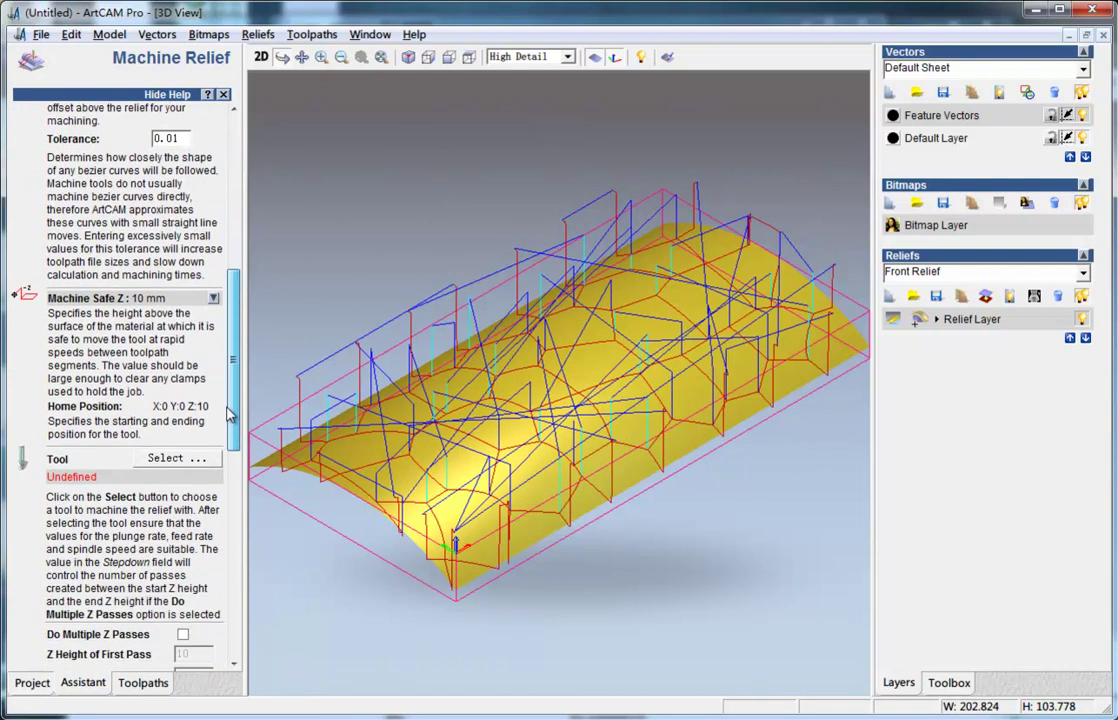
click(165, 455)
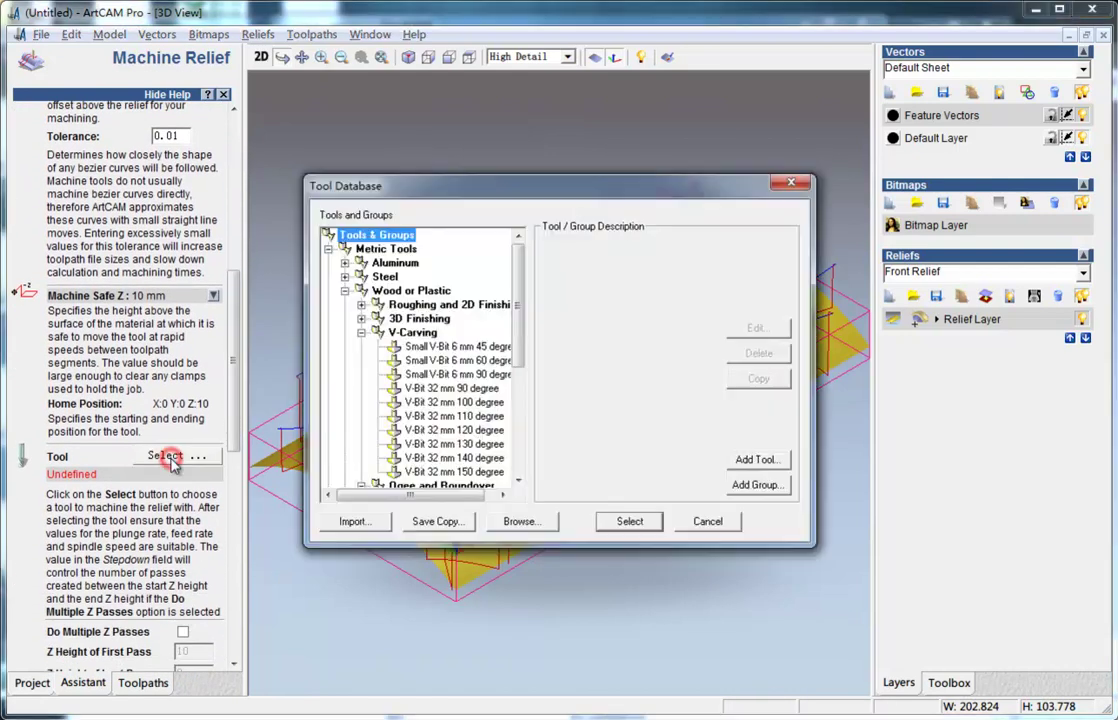
click(361, 333)
click(361, 304)
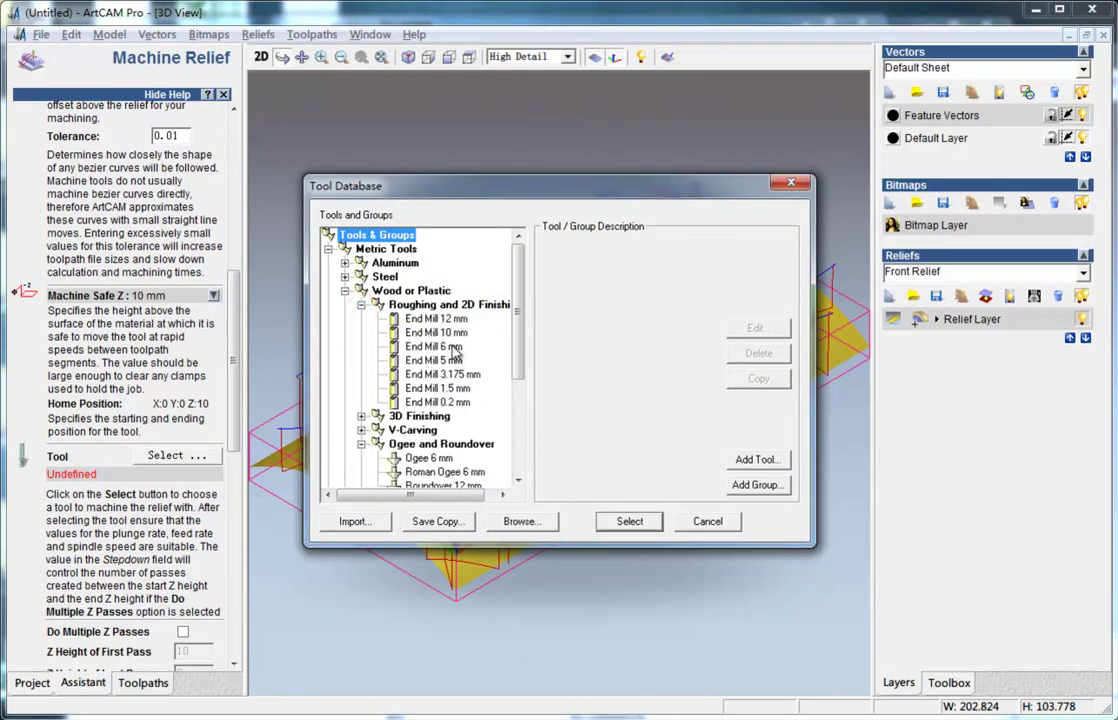
click(447, 346)
click(345, 290)
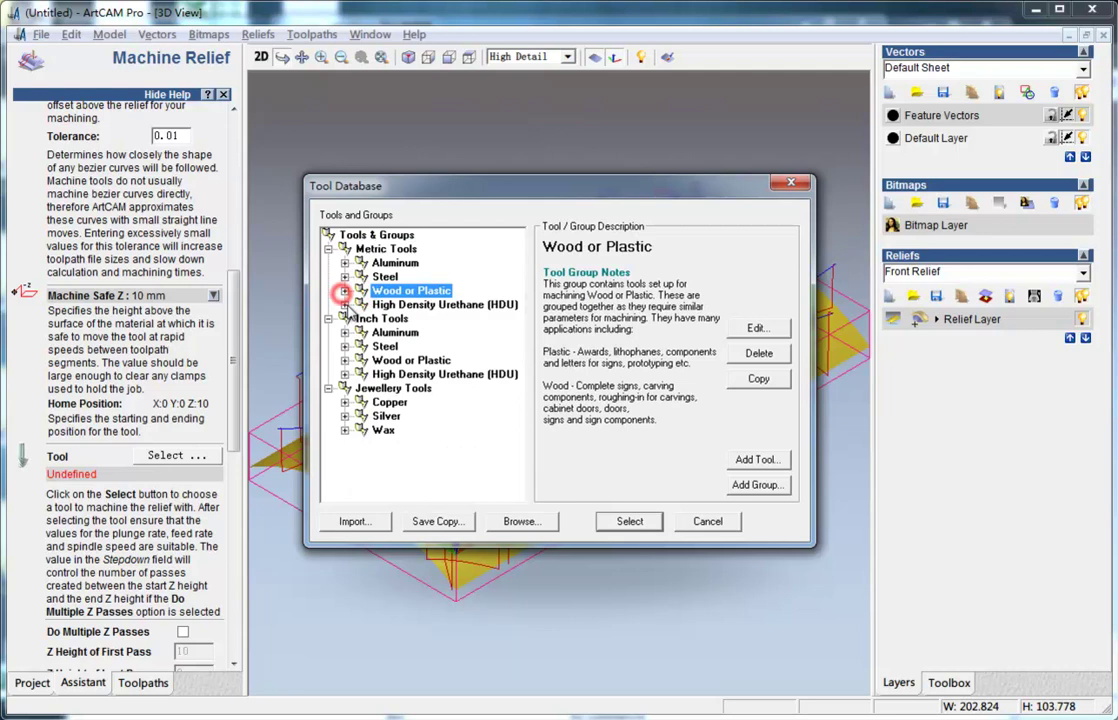
click(345, 290)
click(361, 276)
click(361, 290)
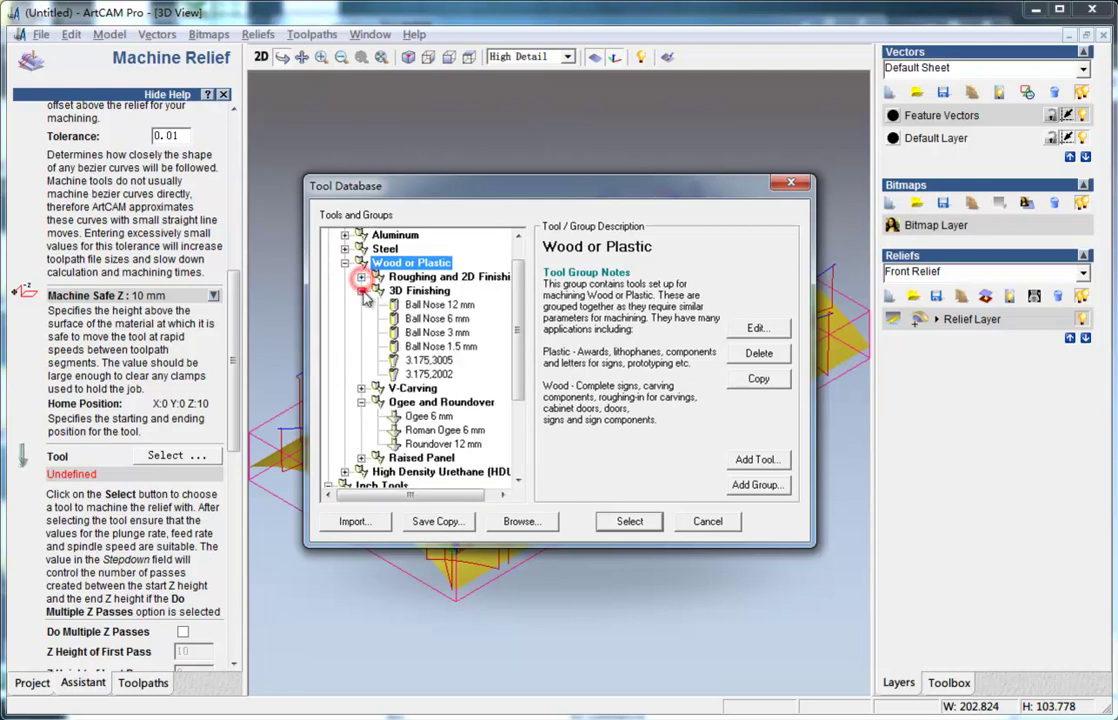
click(432, 318)
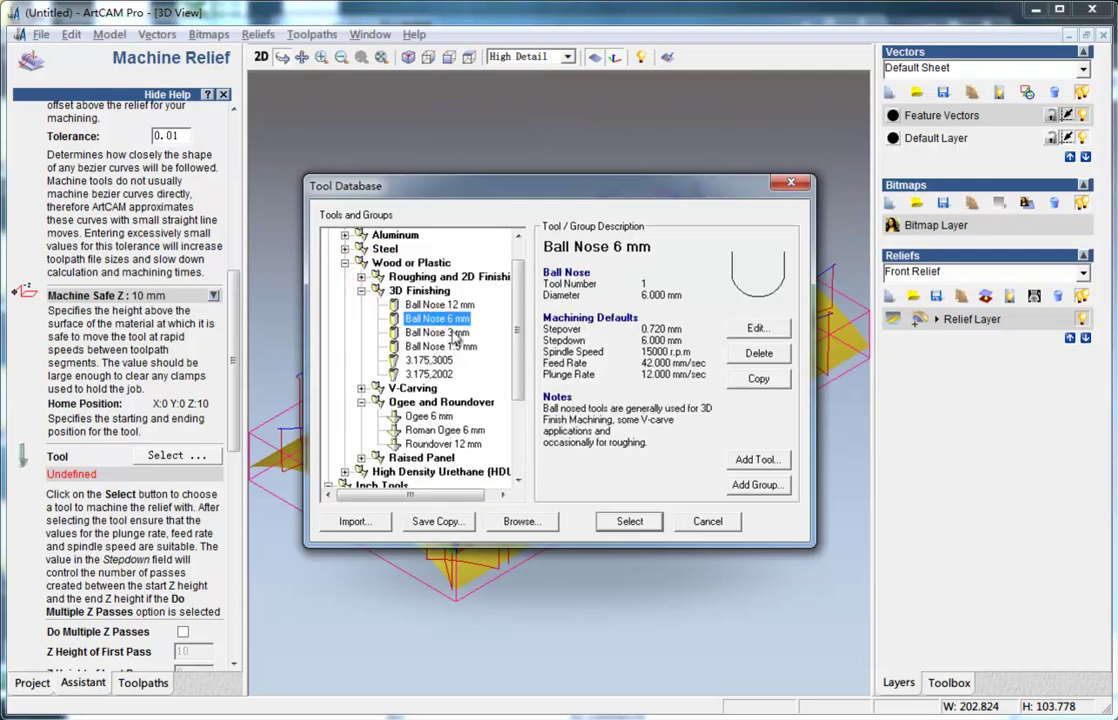
click(629, 521)
Calculate the Ball Nose 6 mm Machine Relief toolpath and move it above Feature Machine in the toolpath list.
drag(232, 393, 230, 441)
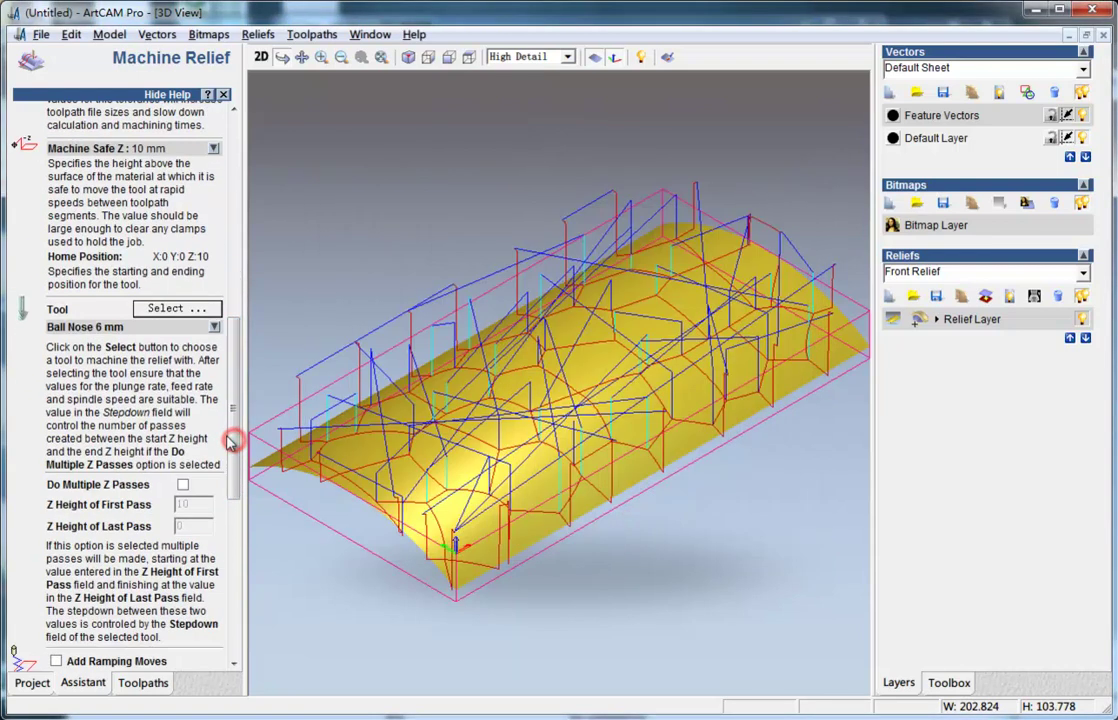
click(214, 328)
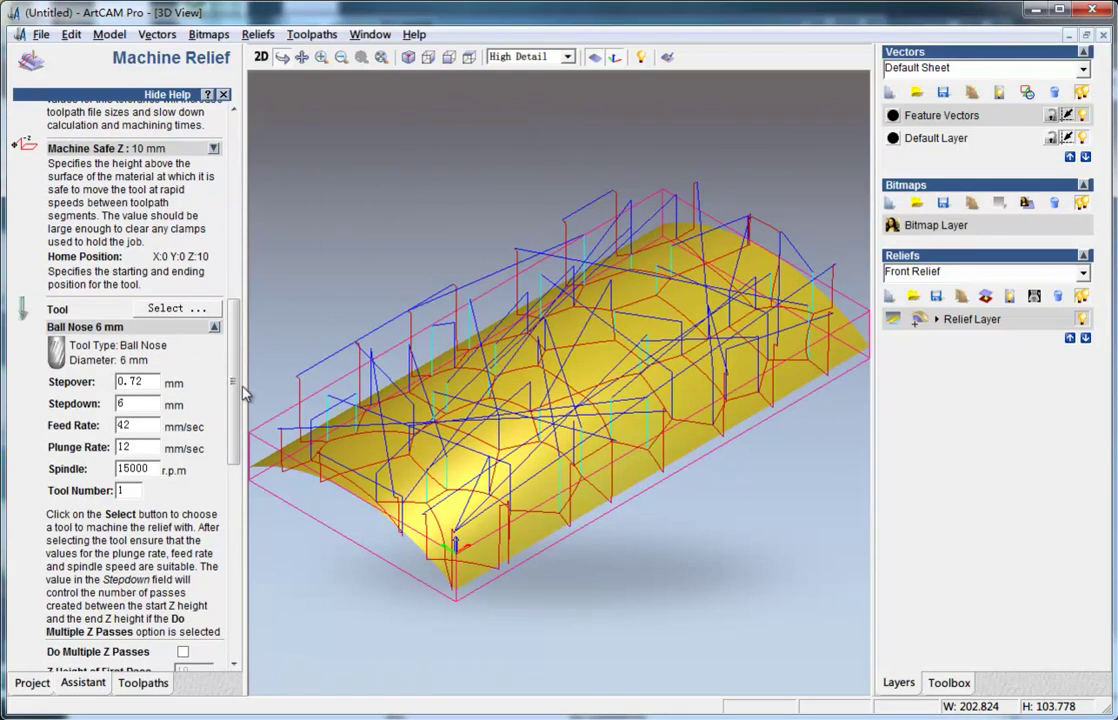
drag(234, 396, 236, 585)
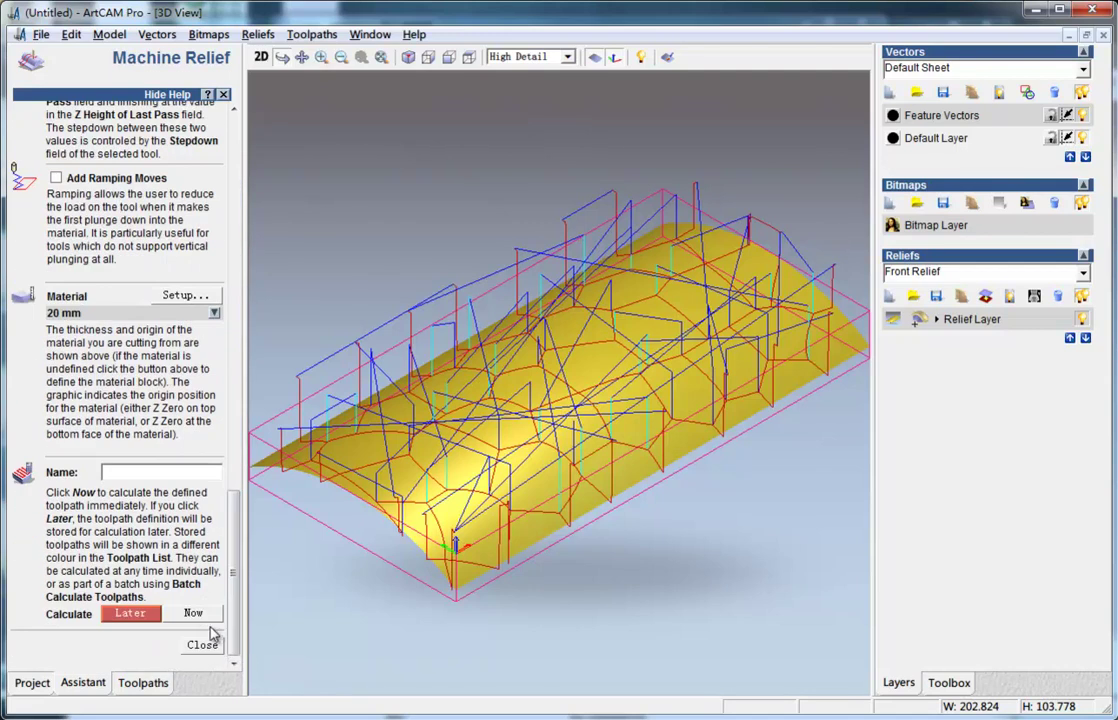
click(195, 614)
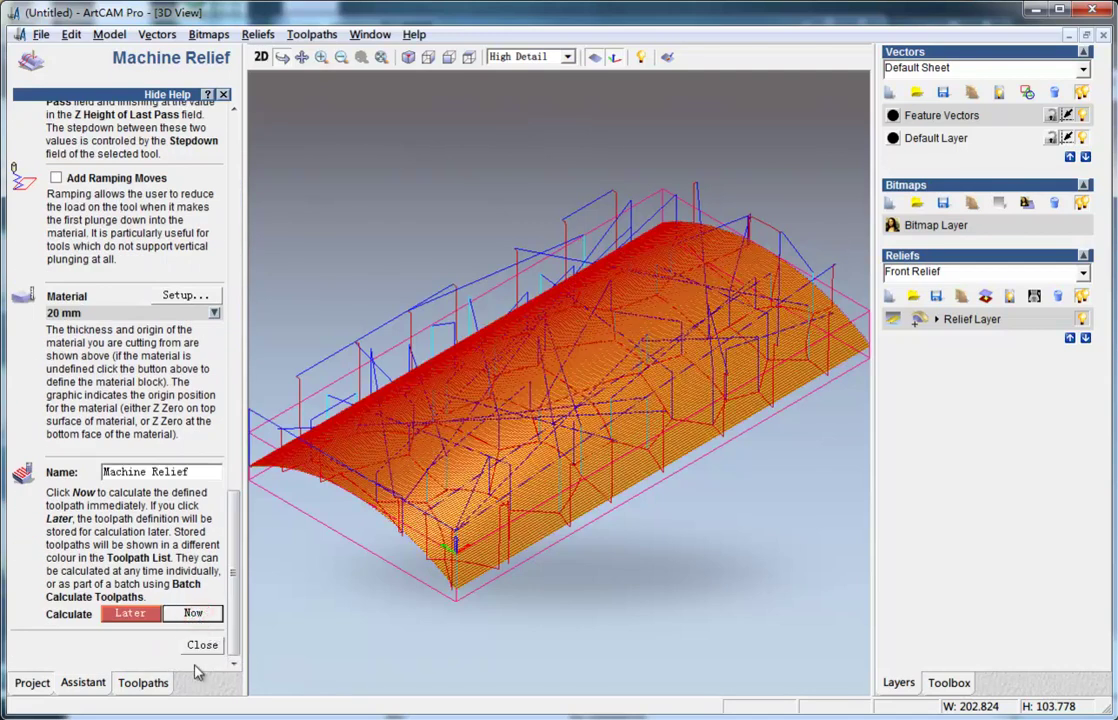
click(203, 645)
click(187, 198)
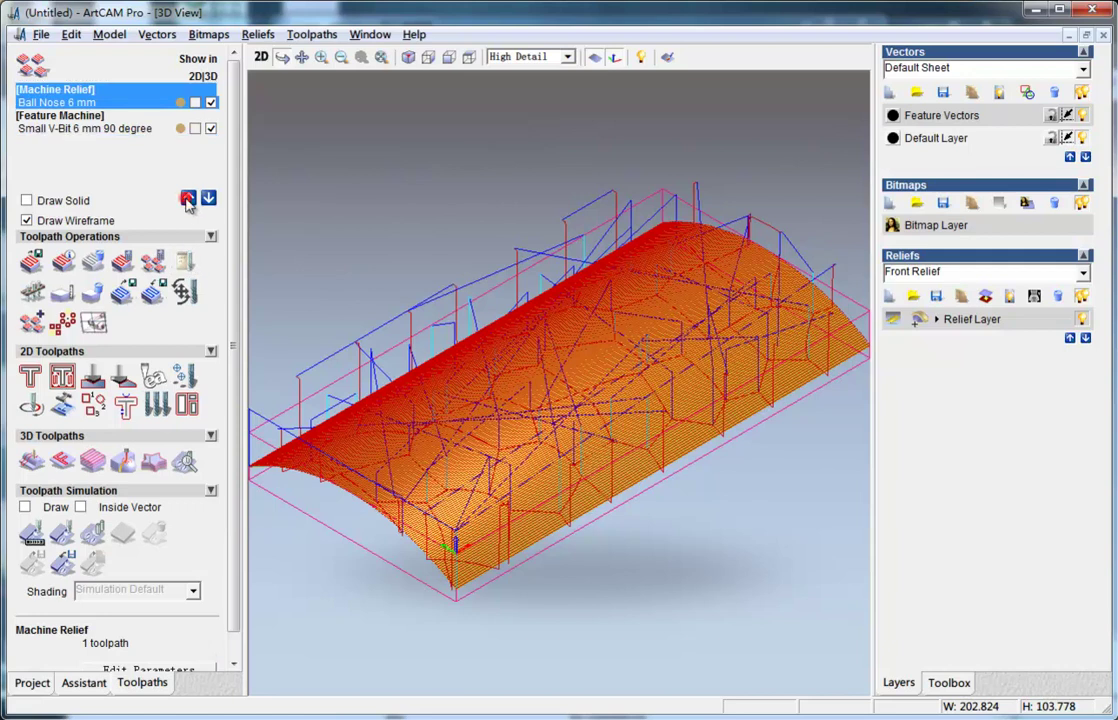
Simulate the Ball Nose 6 mm relief toolpath on the 20 mm block and orbit to inspect the smooth arched surface.
click(60, 537)
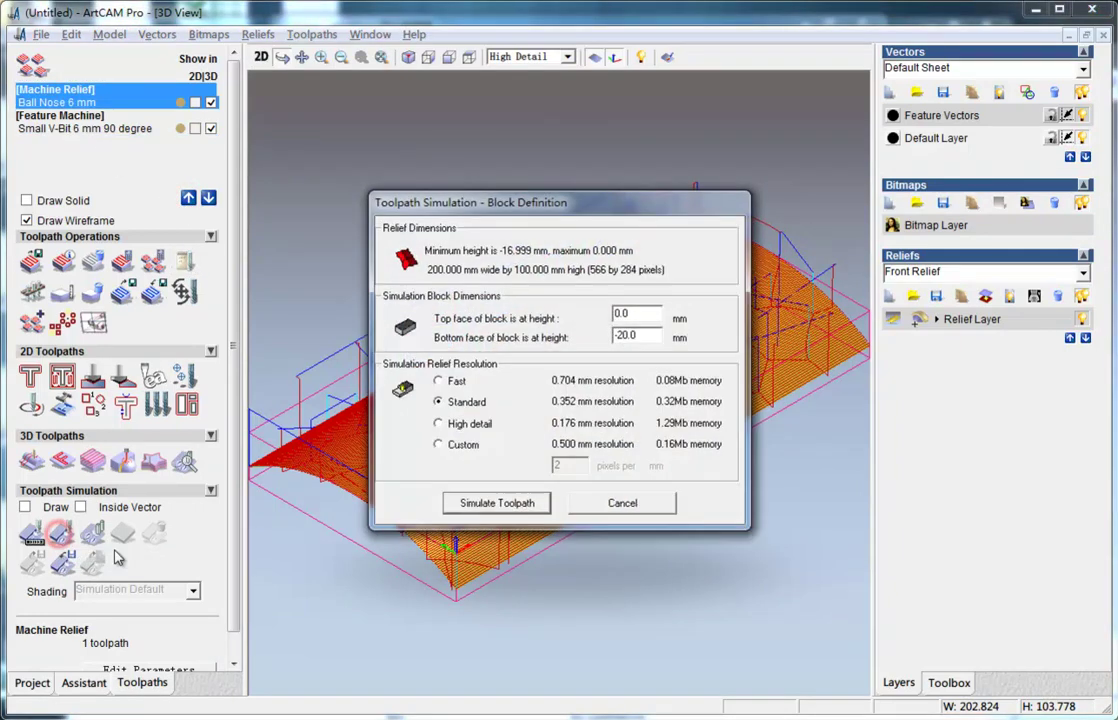
click(498, 506)
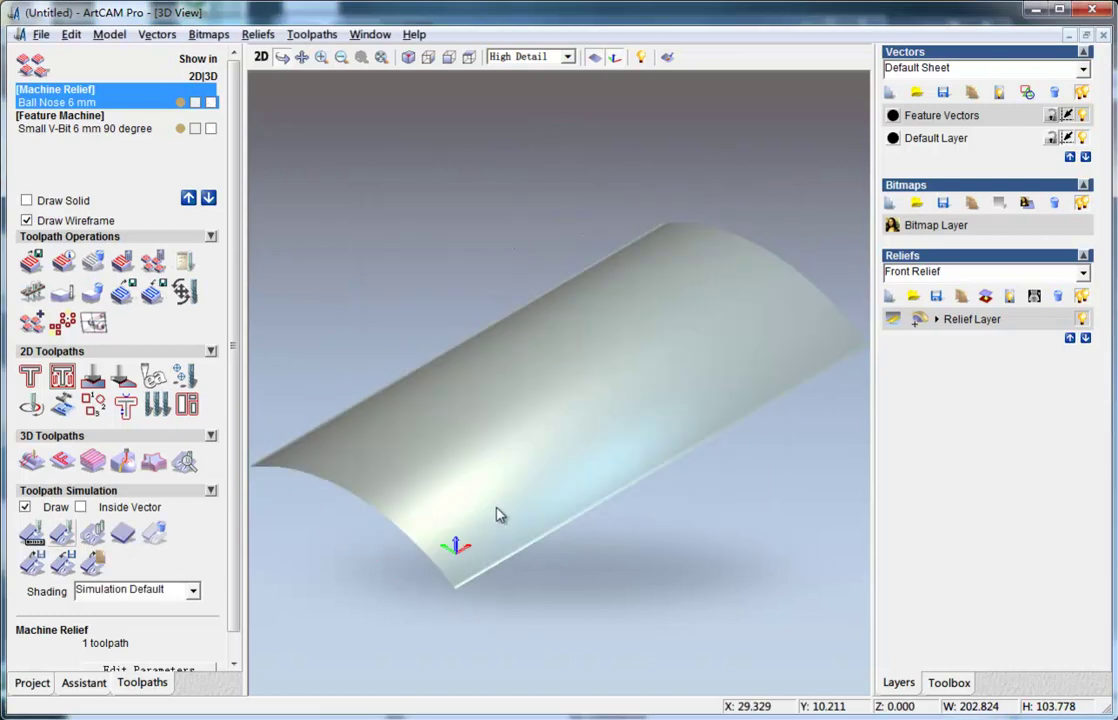
drag(512, 319, 719, 264)
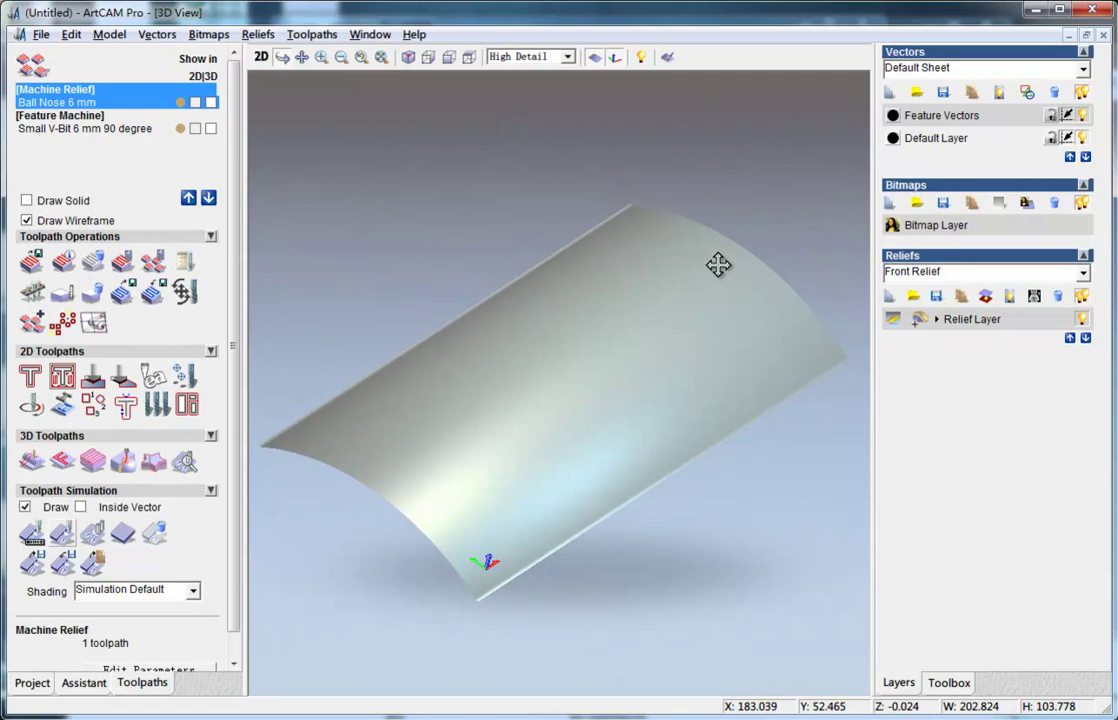
click(86, 129)
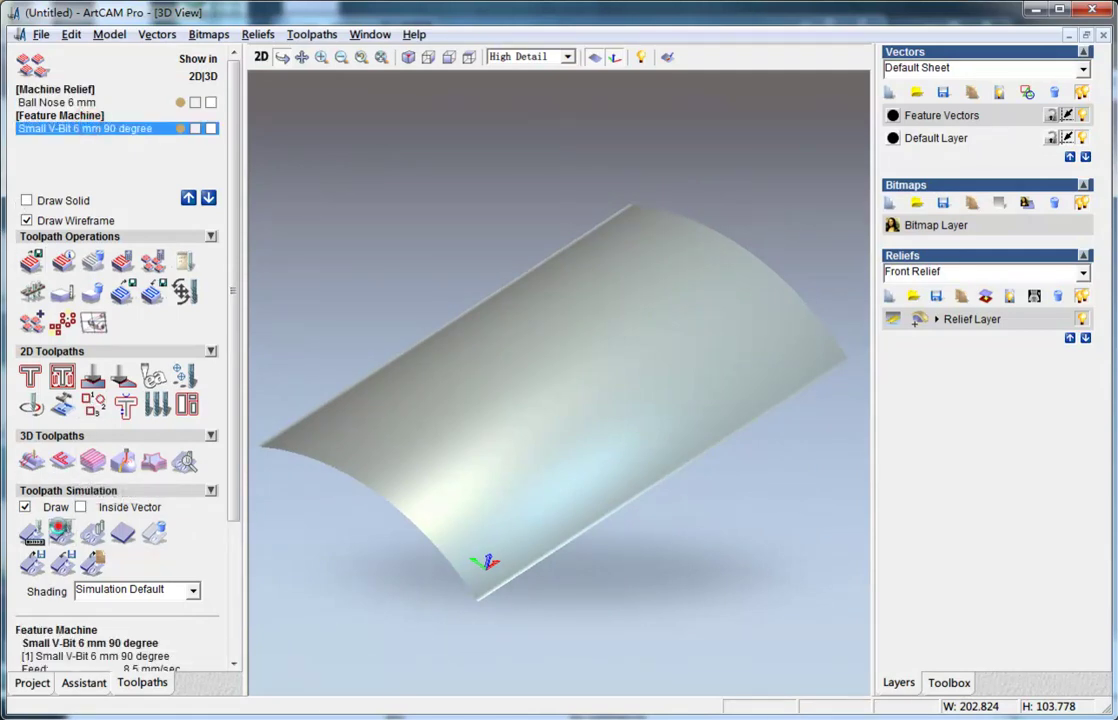
Orbit around the V-bit cell-pattern grooves, briefly opening and closing a saved snapshot in Photo Viewer.
mouse_move(449, 467)
mouse_down()
mouse_move(674, 462)
mouse_move(640, 525)
mouse_move(337, 274)
mouse_move(515, 285)
mouse_up()
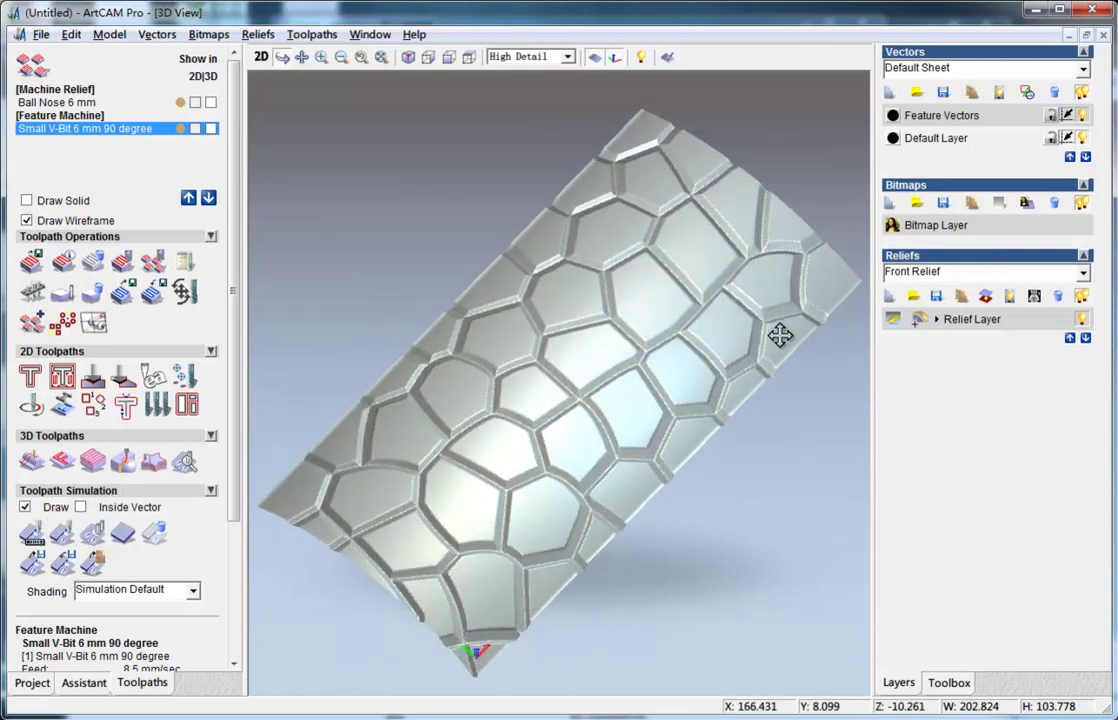
drag(781, 334, 776, 434)
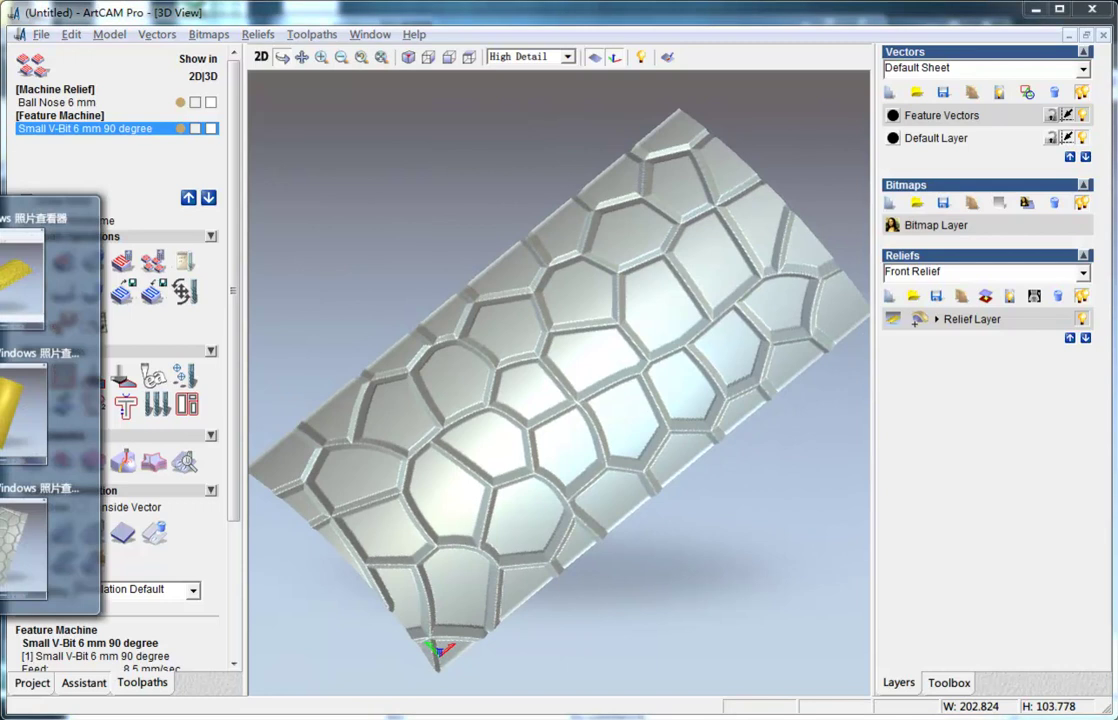
click(30, 235)
drag(596, 40, 720, 108)
click(1003, 91)
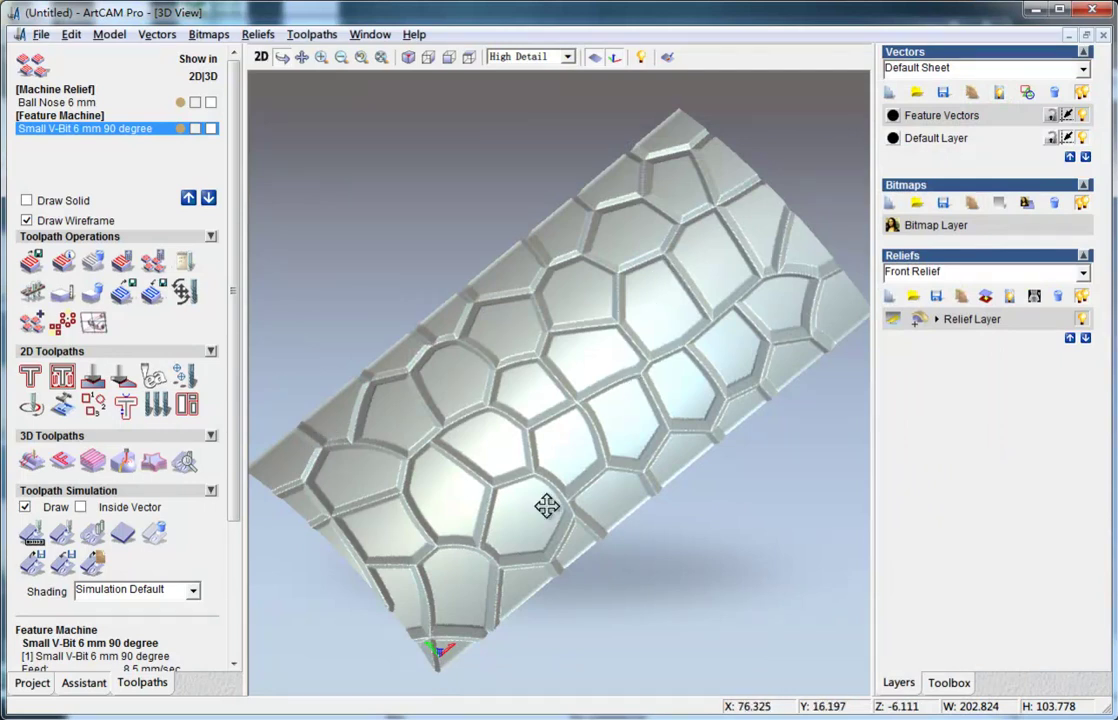
drag(544, 508, 417, 456)
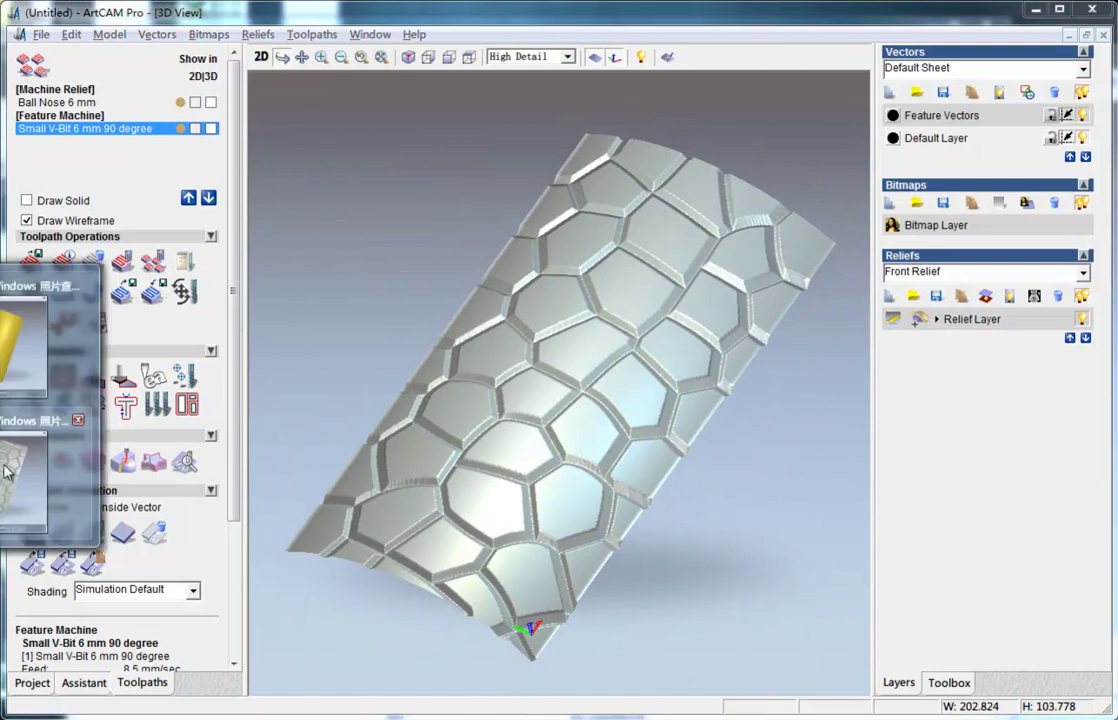
mouse_move(7, 362)
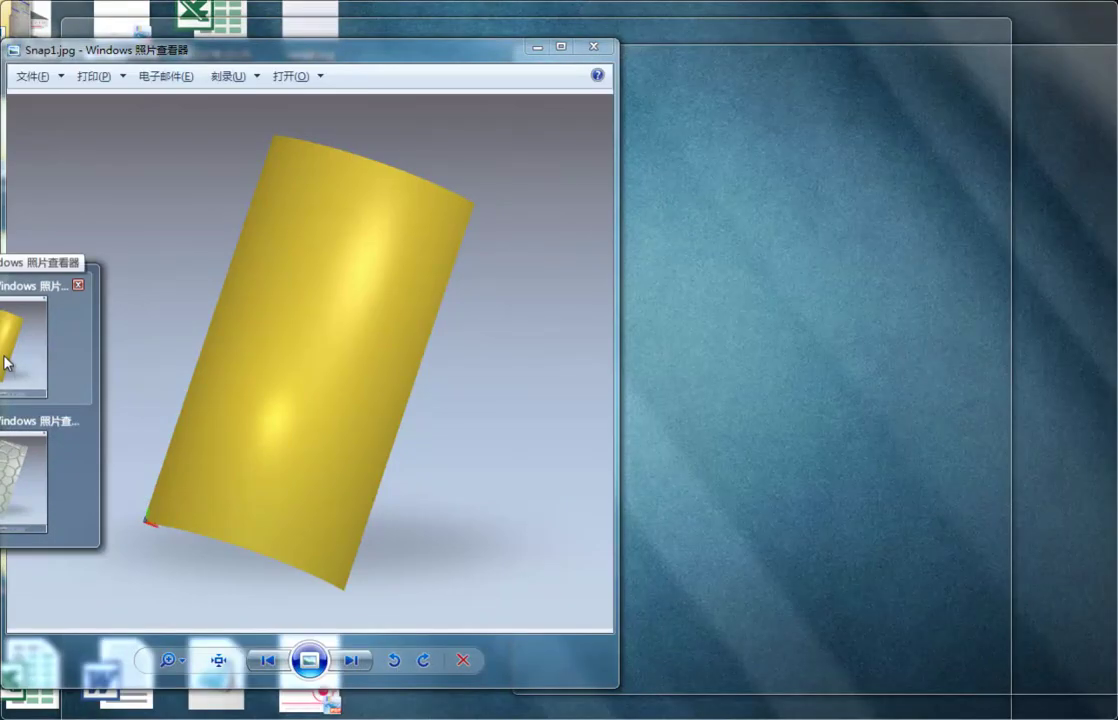
mouse_move(20, 480)
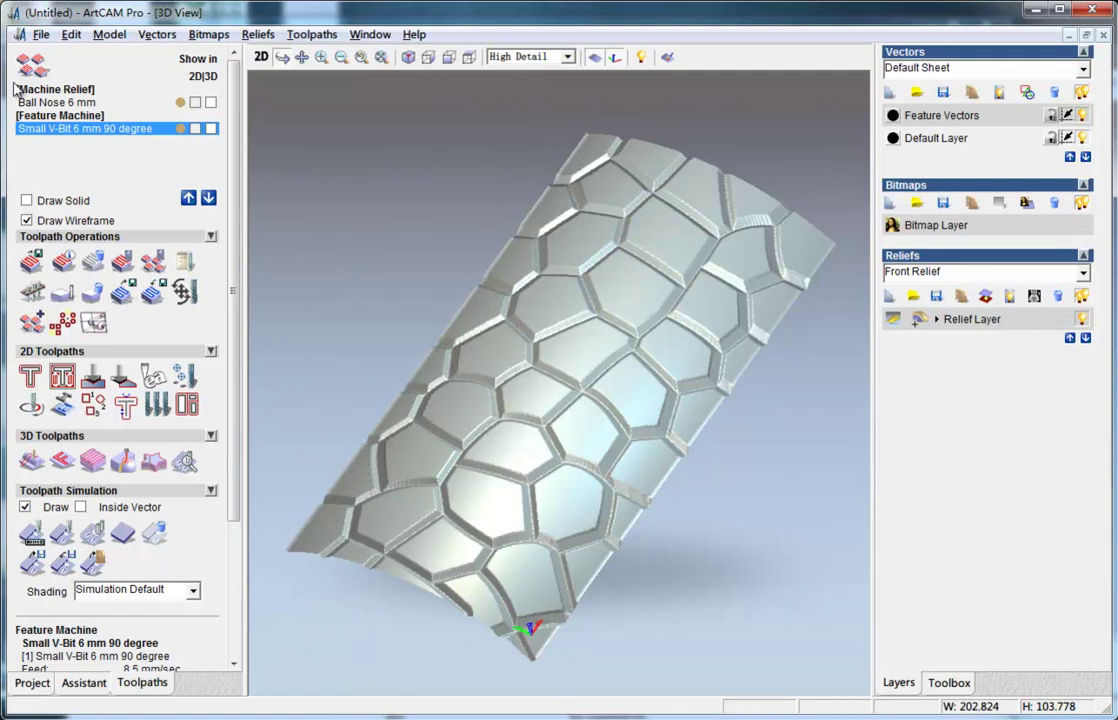
click(74, 102)
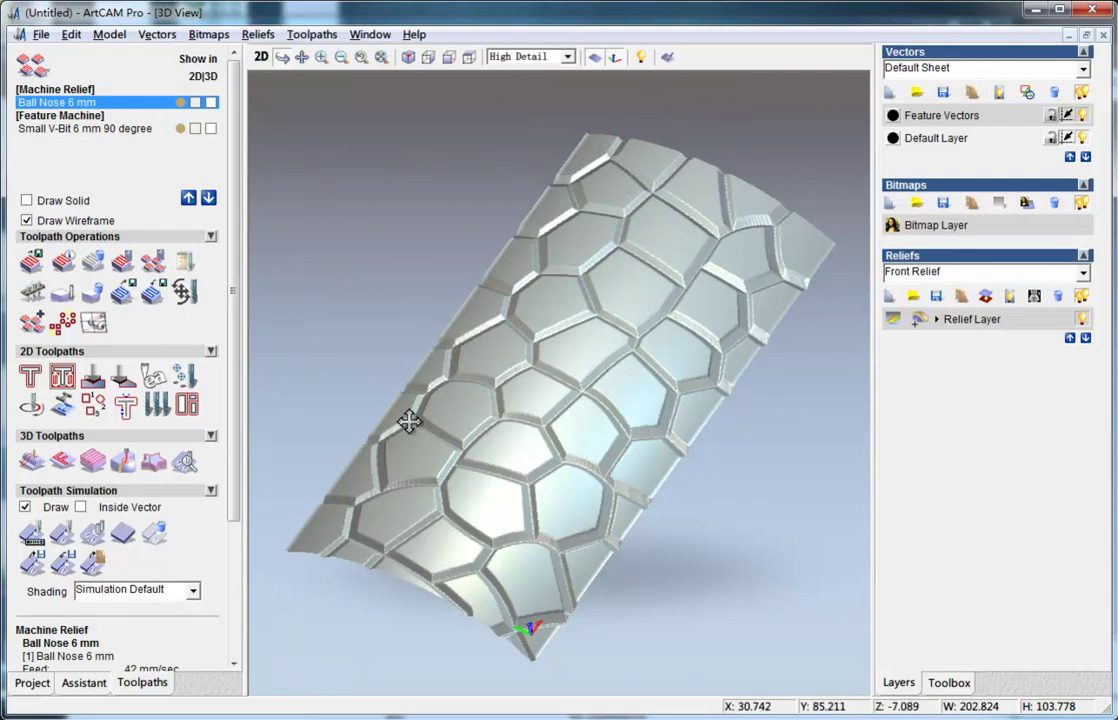
click(67, 116)
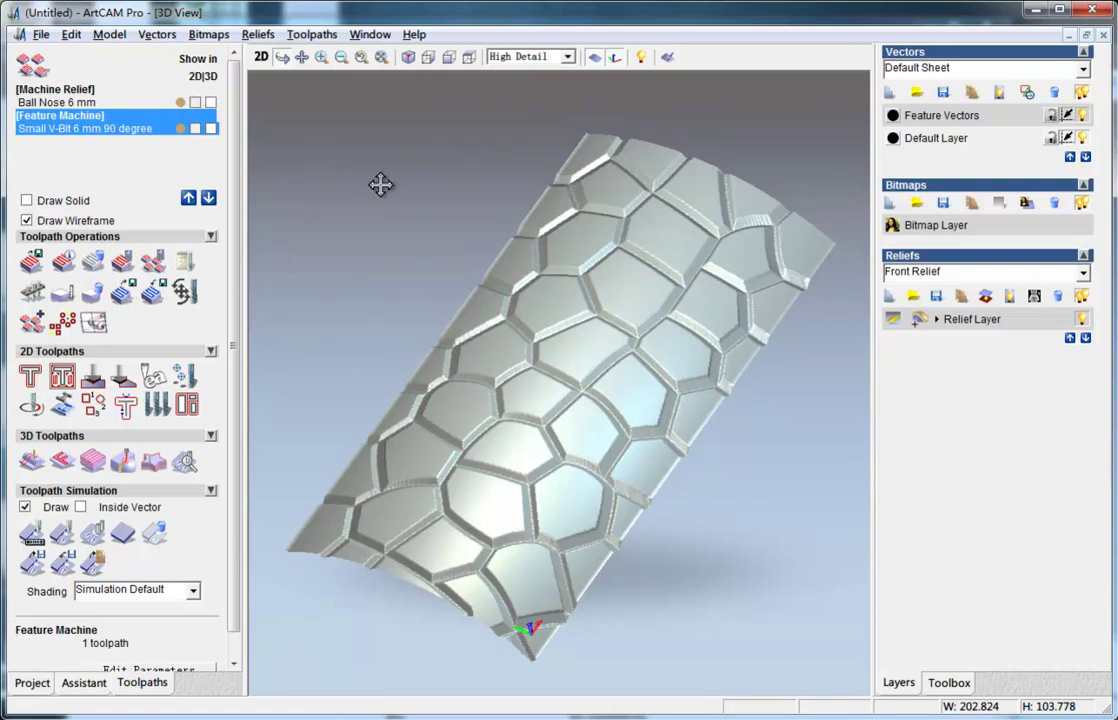
drag(651, 347, 596, 523)
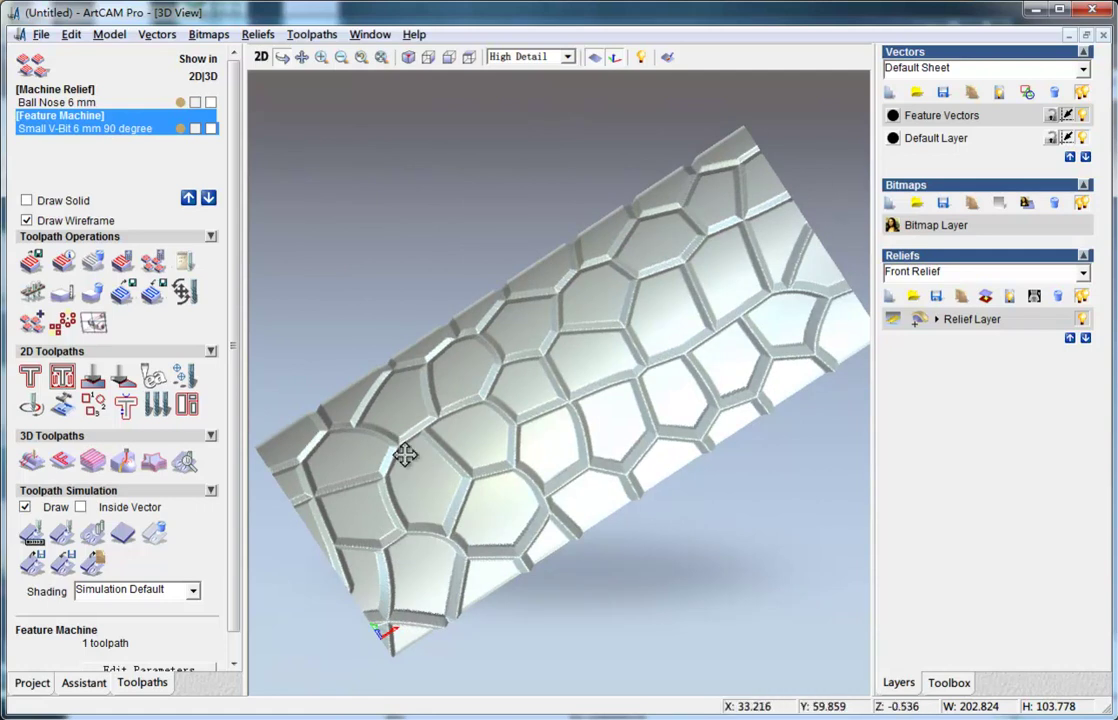
drag(508, 547, 590, 513)
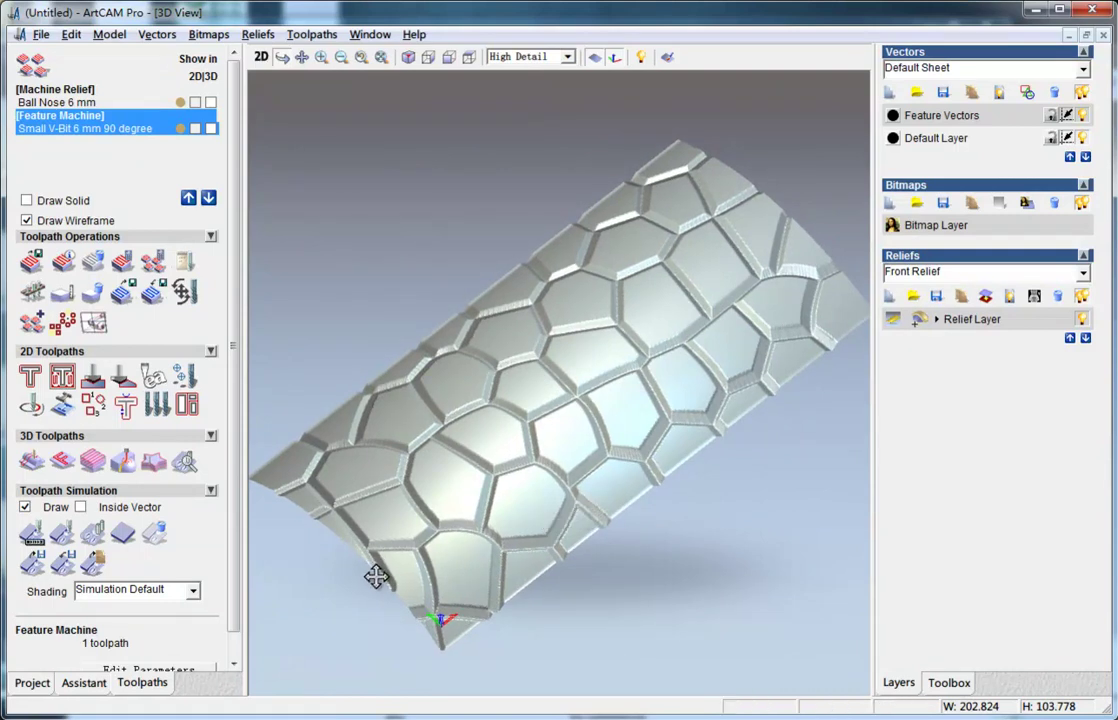
drag(377, 576, 449, 561)
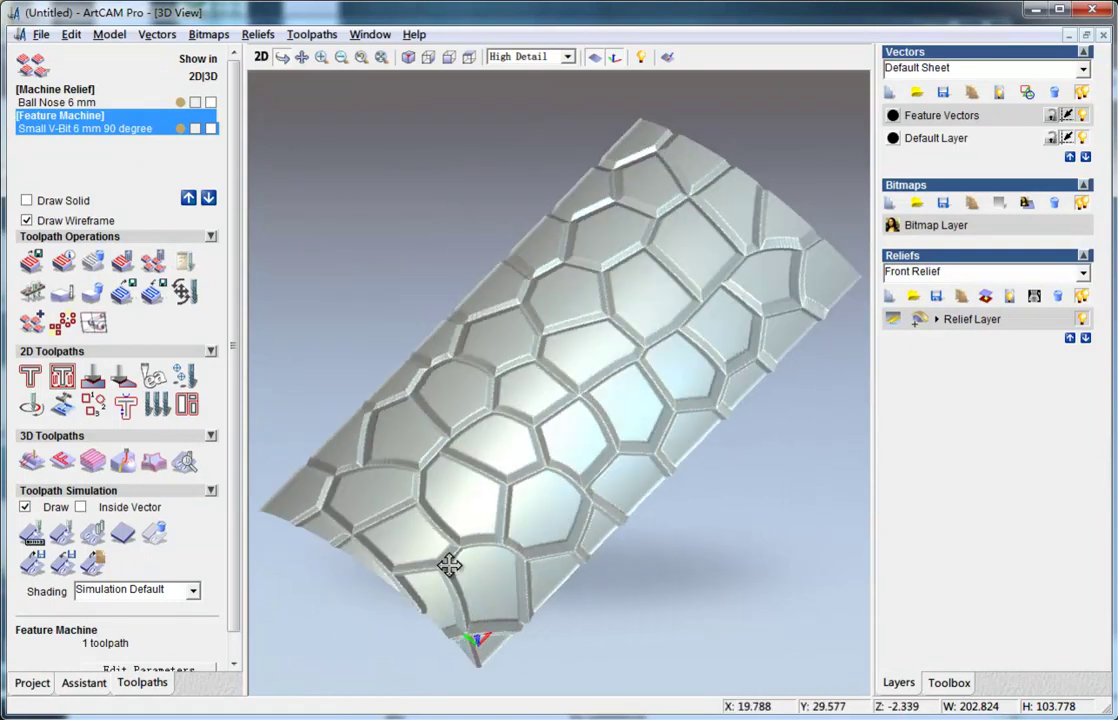